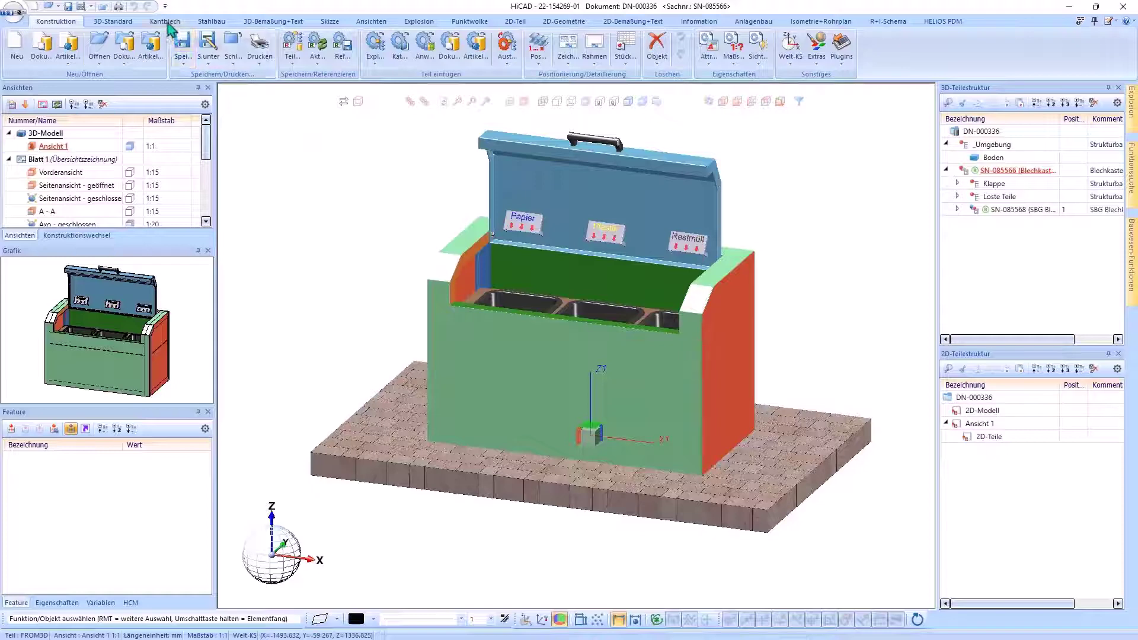
# Show only the sheet-metal box subassembly SN-085568, hiding the lid, the loose parts and the paved floor
pyautogui.click(165, 21)
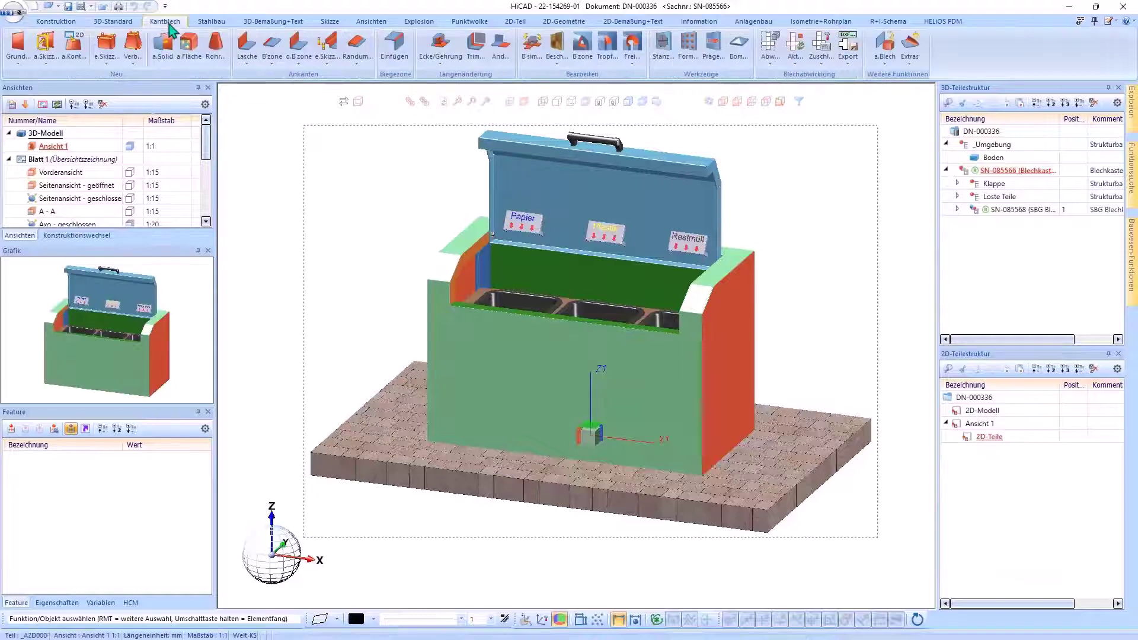
pyautogui.click(508, 67)
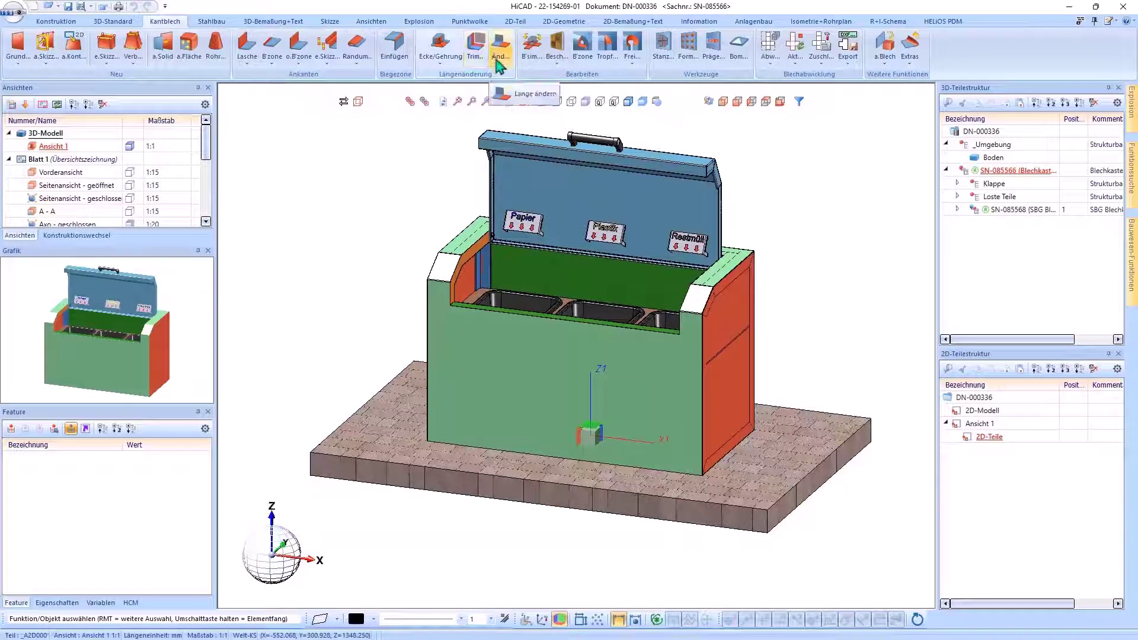
pyautogui.click(466, 255)
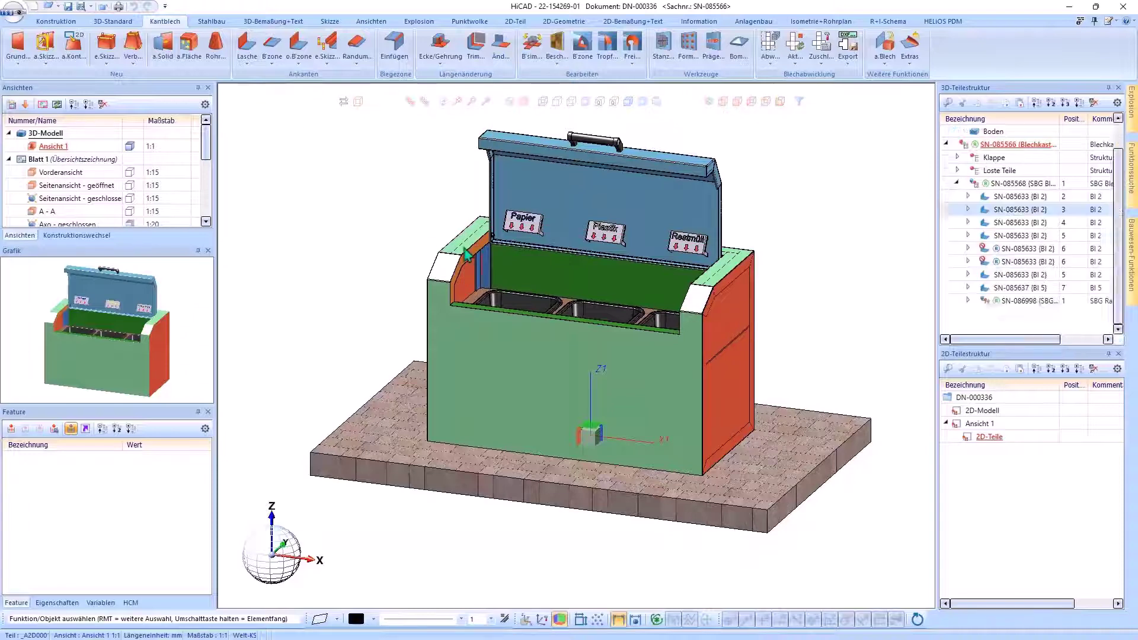
pyautogui.rightClick(466, 255)
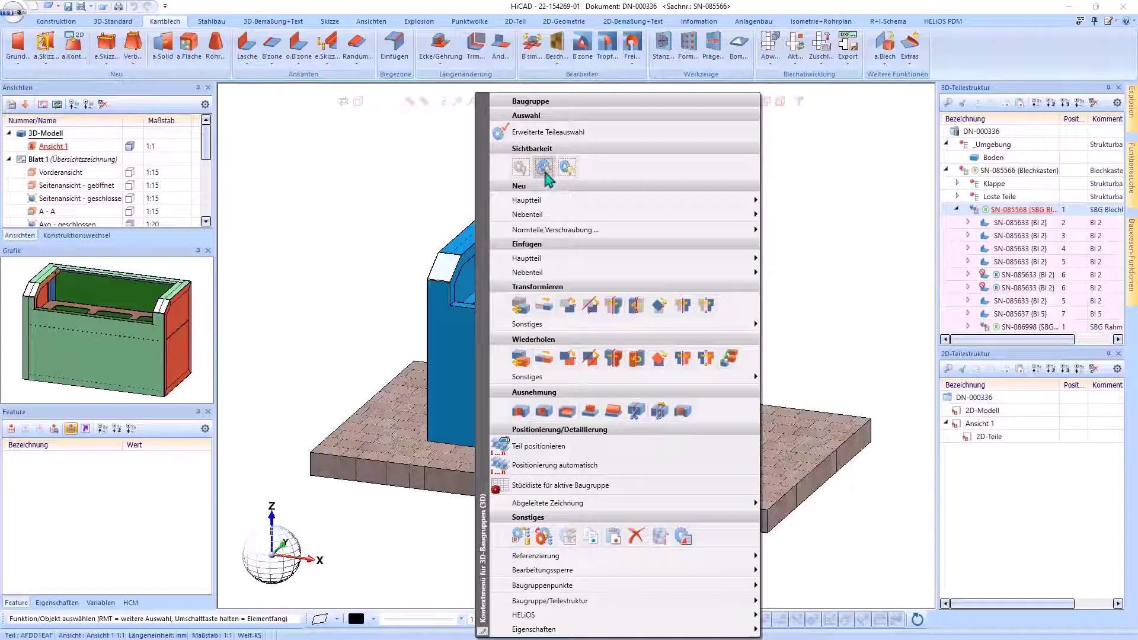
pyautogui.click(544, 168)
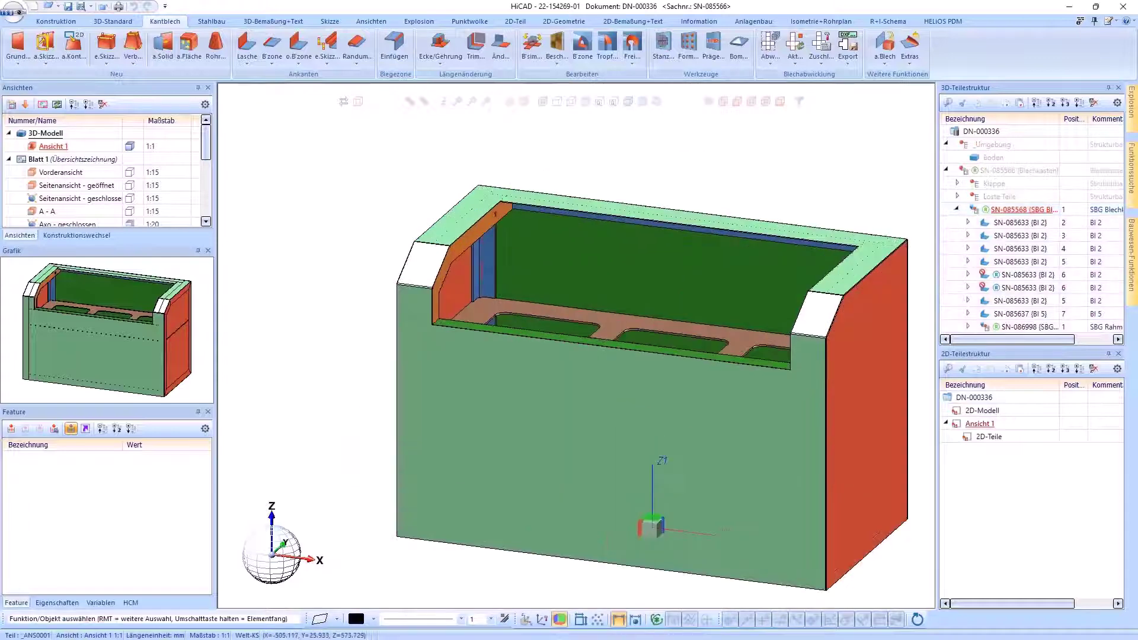
# Use Länge ändern on the inner side edge of the sloped corner flange and preview an extension of 100 mm
pyautogui.scroll(5, 486, 240)
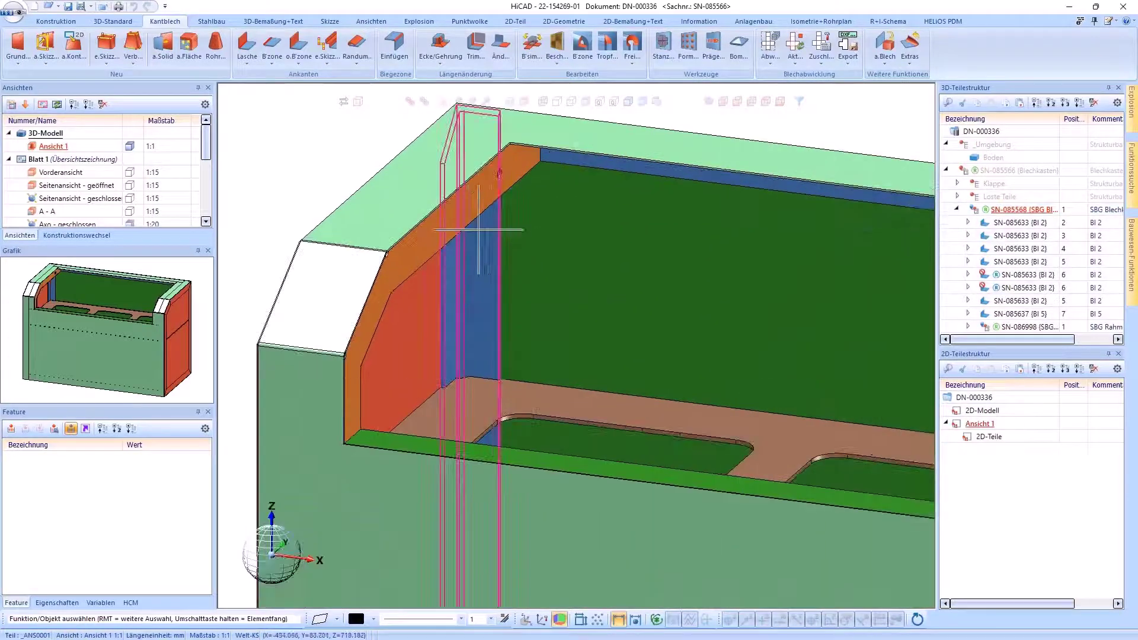
pyautogui.click(500, 48)
pyautogui.scroll(-2, 523, 289)
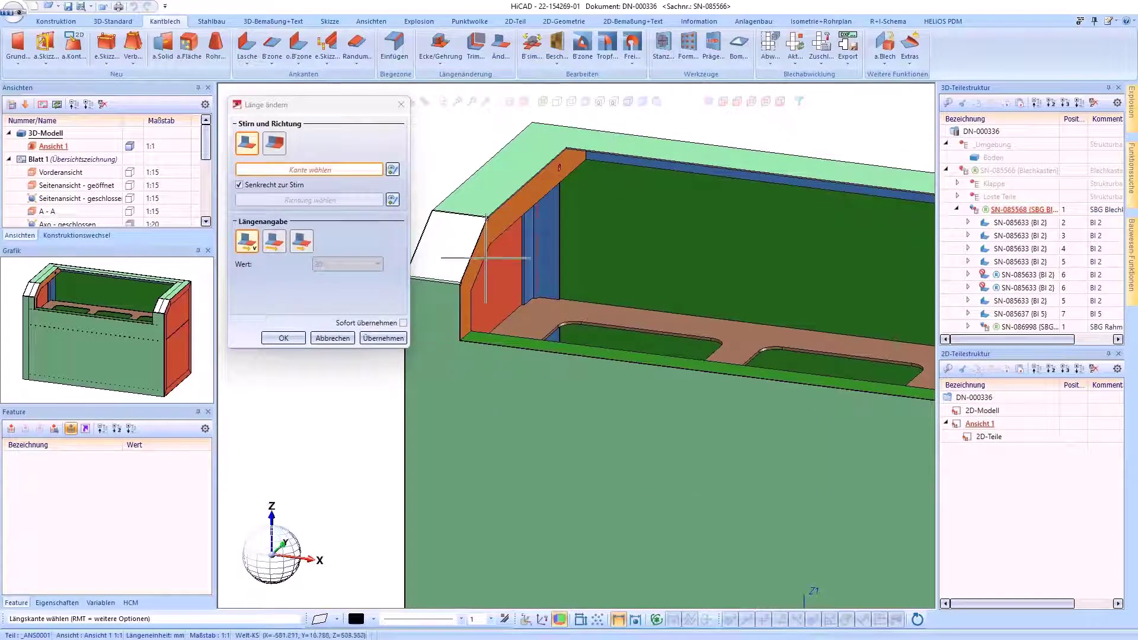
pyautogui.scroll(2, 471, 215)
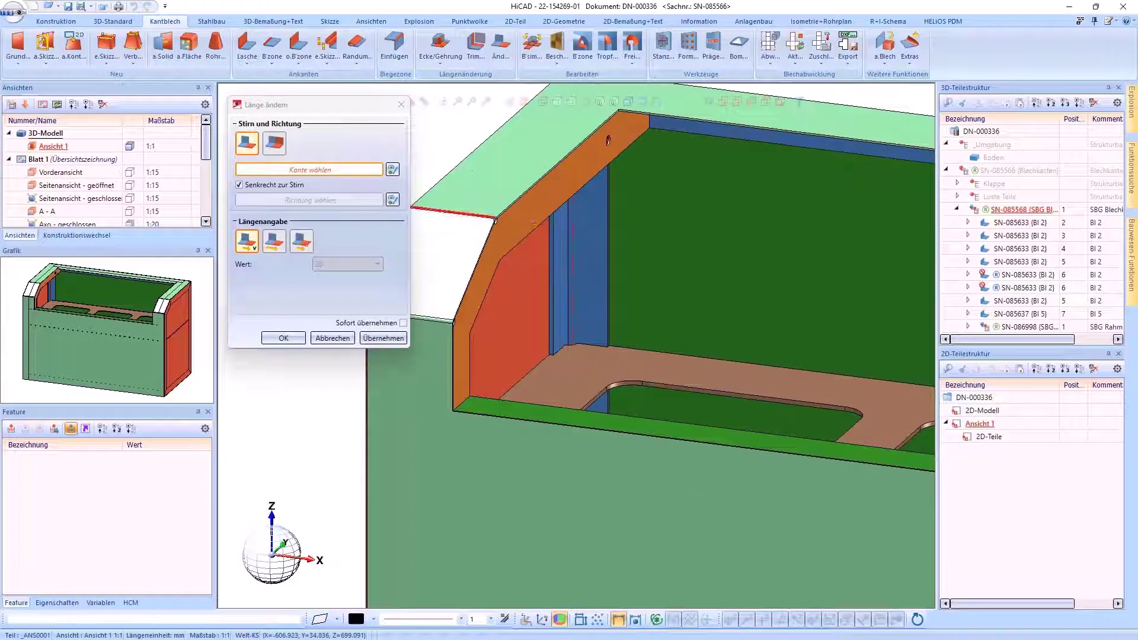
pyautogui.click(473, 216)
pyautogui.scroll(3, 521, 191)
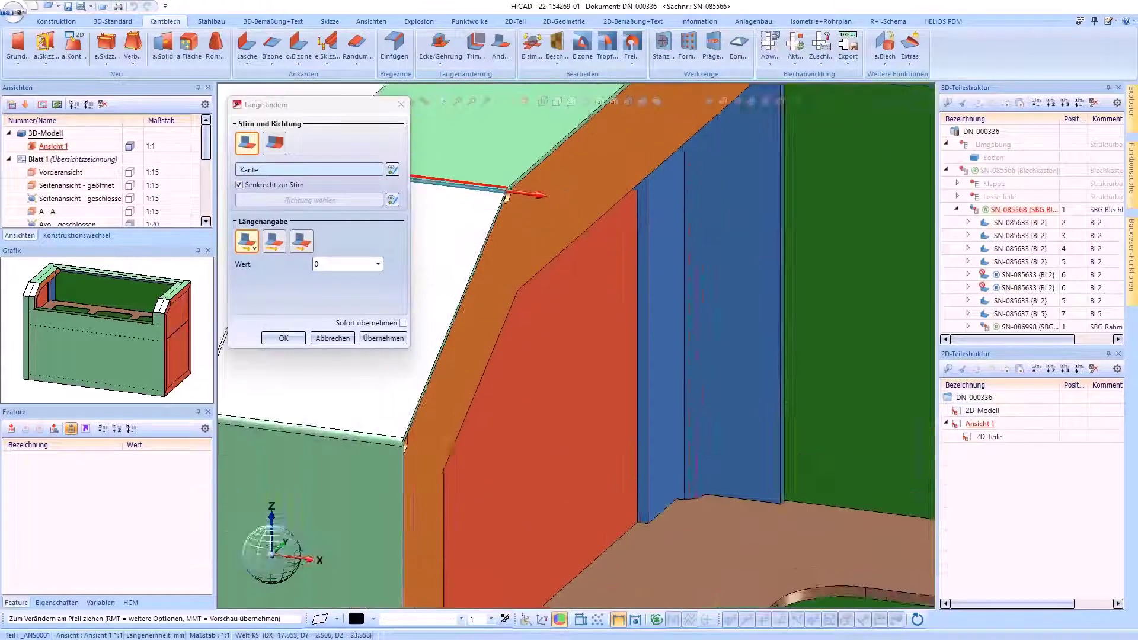
pyautogui.scroll(-3, 522, 169)
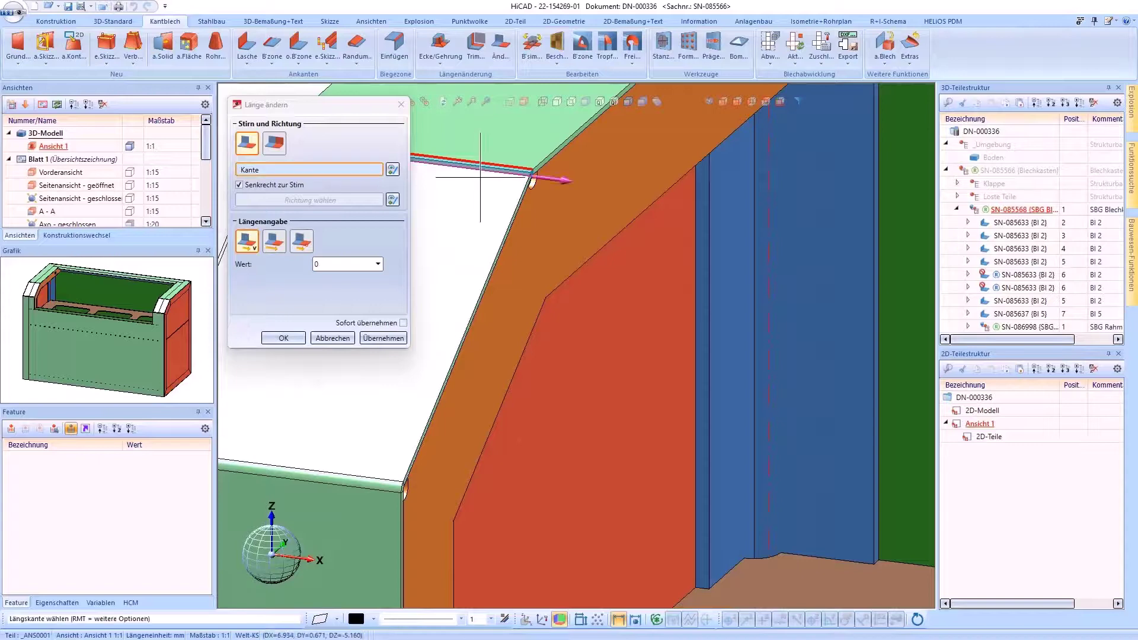
pyautogui.scroll(-1, 504, 308)
pyautogui.scroll(-1, 516, 286)
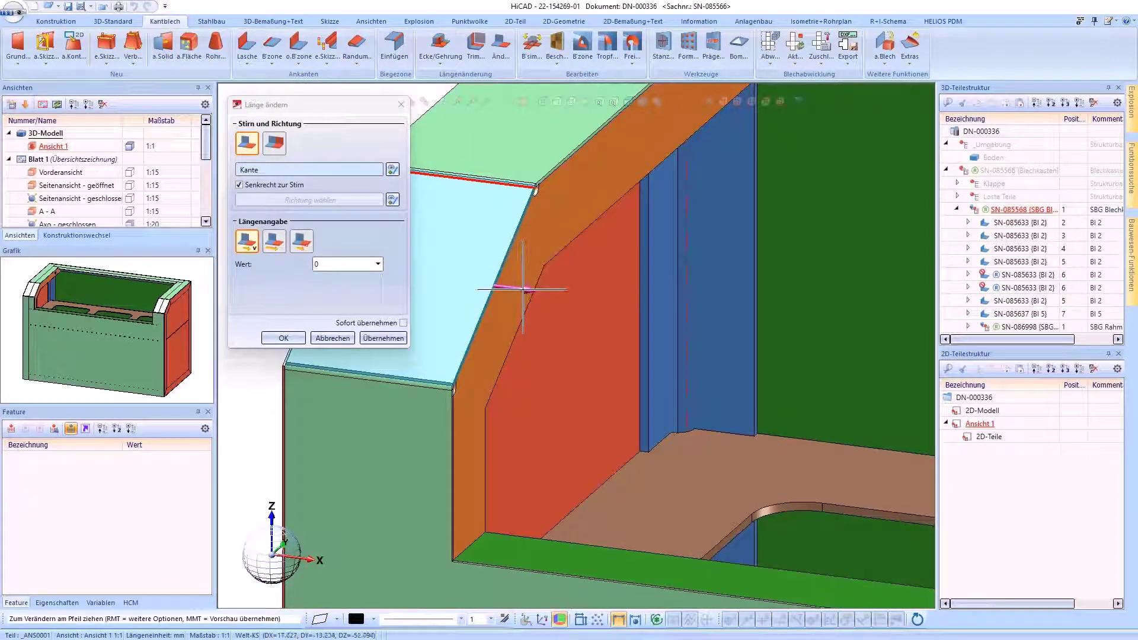
pyautogui.moveTo(530, 294); pyautogui.dragTo(632, 305)
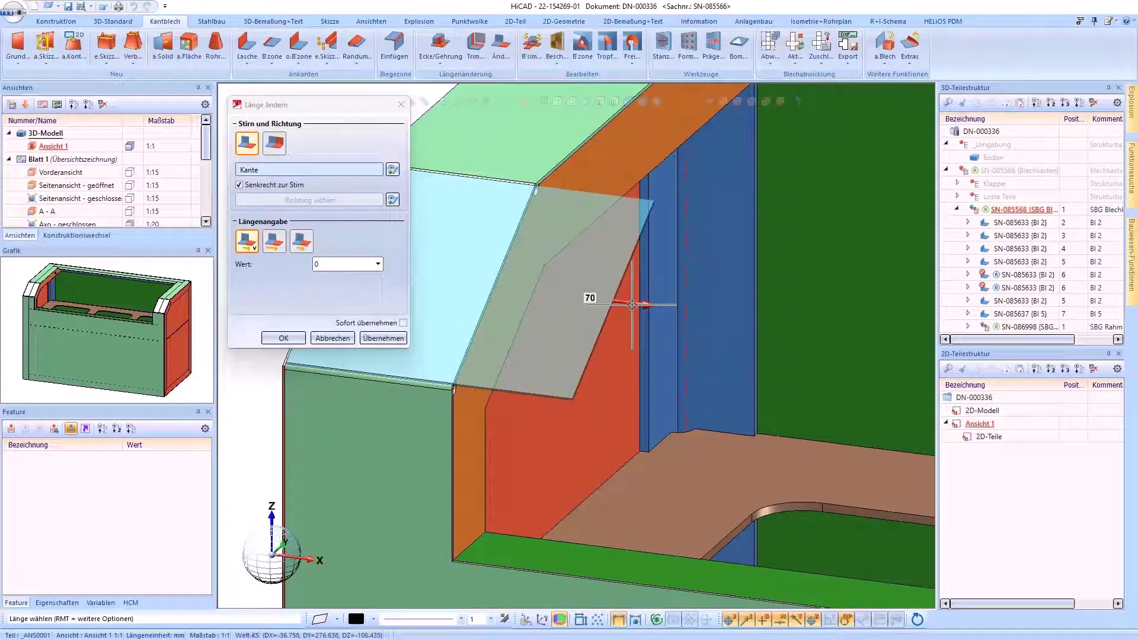
pyautogui.scroll(4, 632, 304)
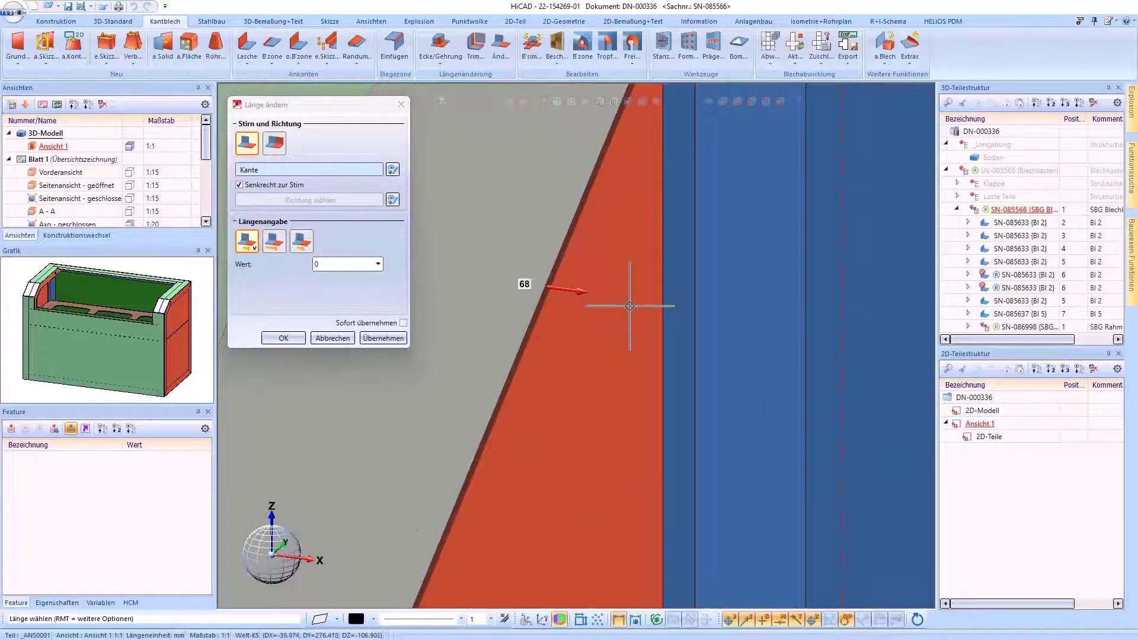
pyautogui.moveTo(630, 306); pyautogui.dragTo(779, 326)
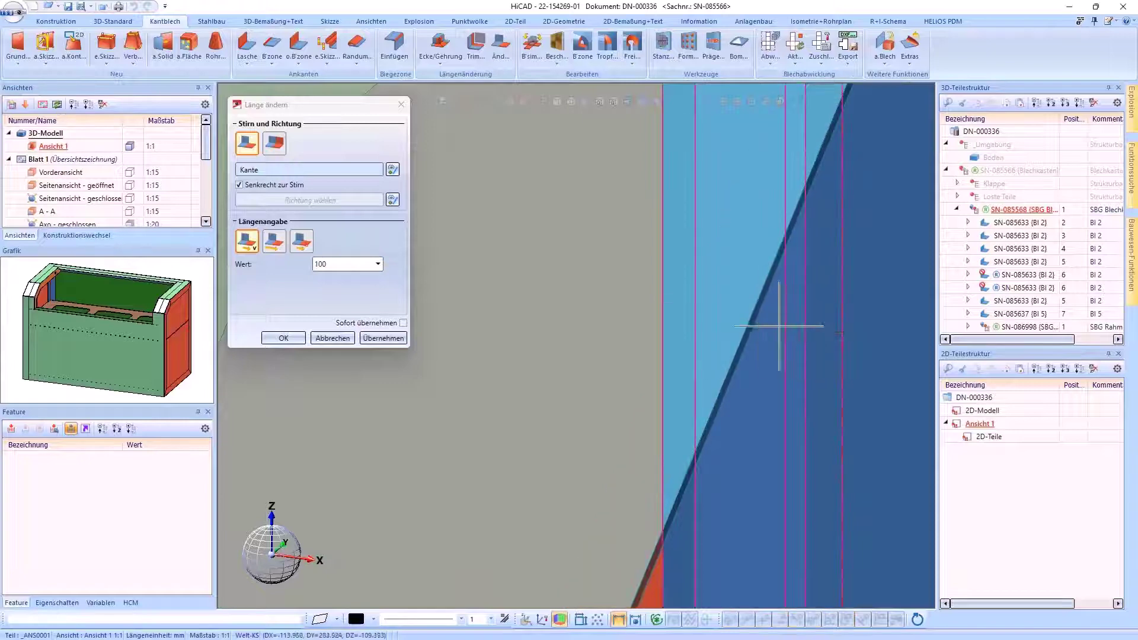
pyautogui.scroll(-5, 779, 326)
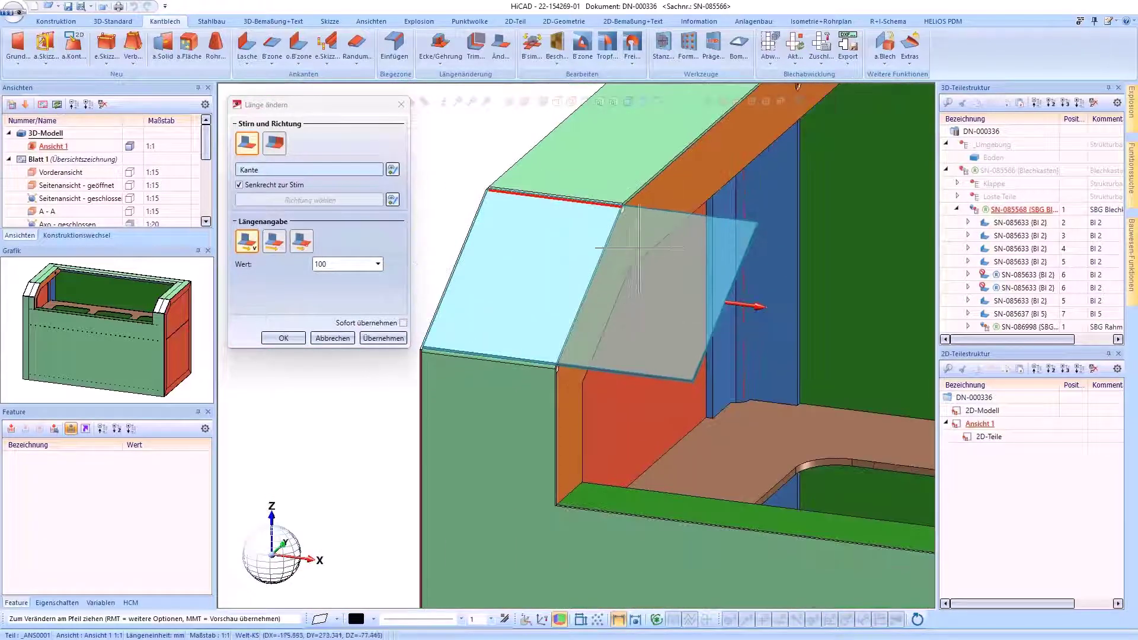
pyautogui.scroll(-4, 561, 247)
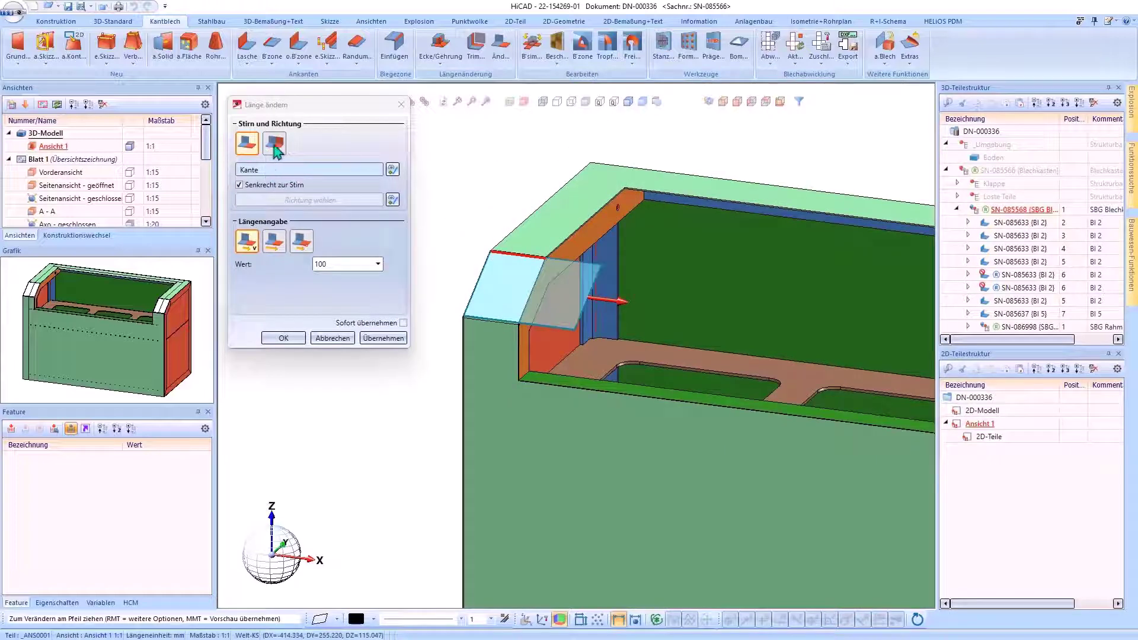
# Extend the length change to all adjoining flanges and apply a total length of 250 mm referenced to the flange/bend zone
pyautogui.click(274, 147)
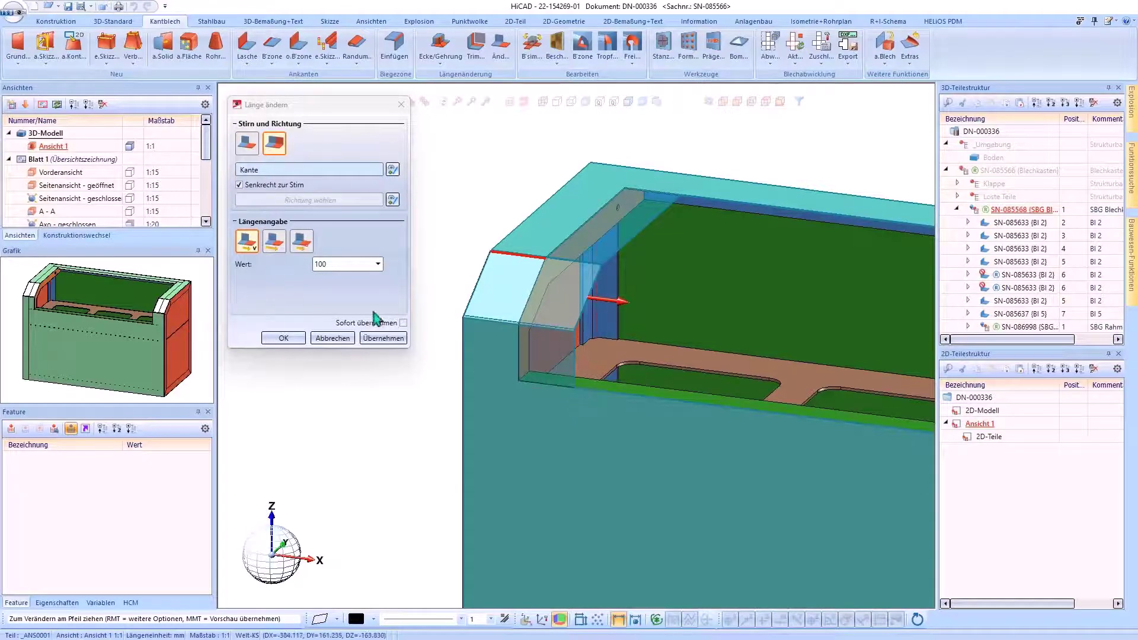
pyautogui.click(275, 243)
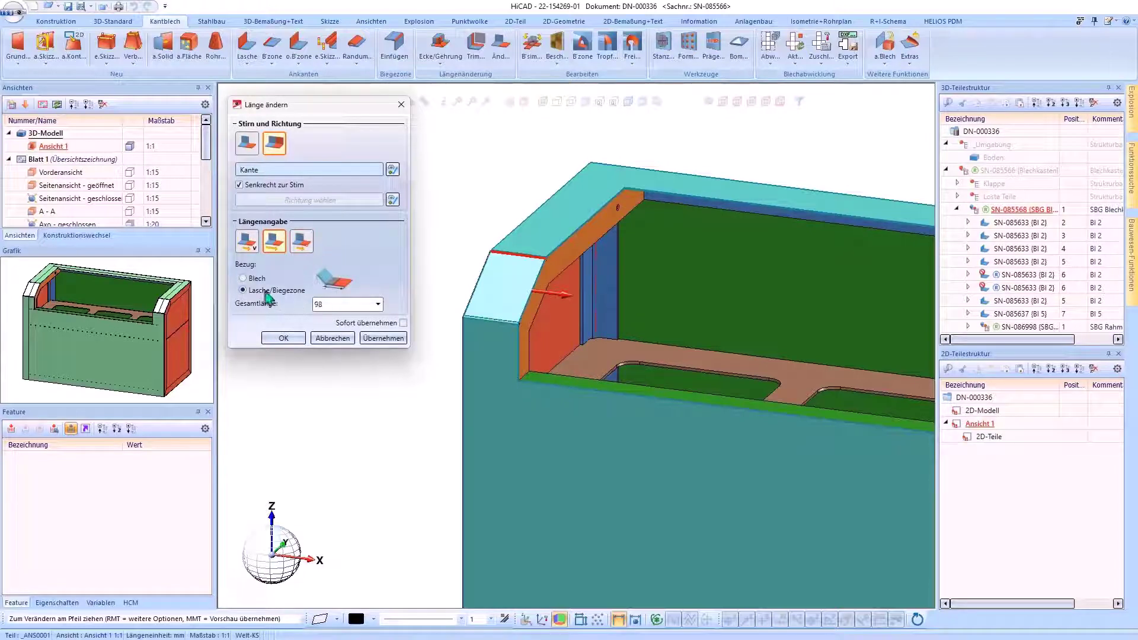
pyautogui.doubleClick(326, 305)
pyautogui.write('250')
pyautogui.press('Return')
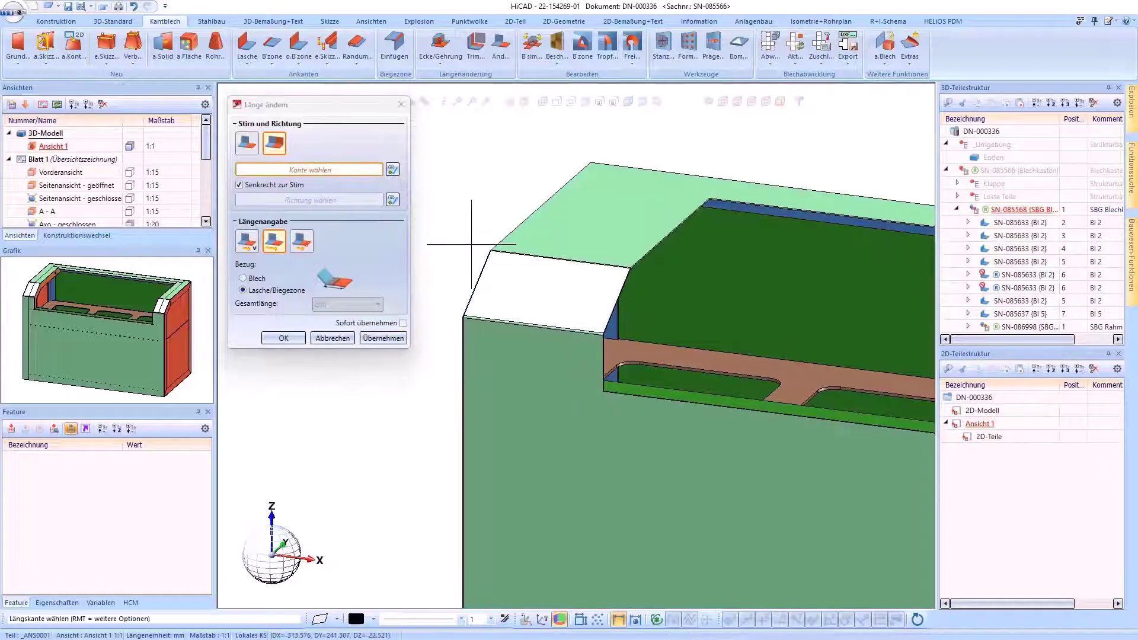
# Exit Länge ändern and undo the last sheet length change
pyautogui.press('Escape')
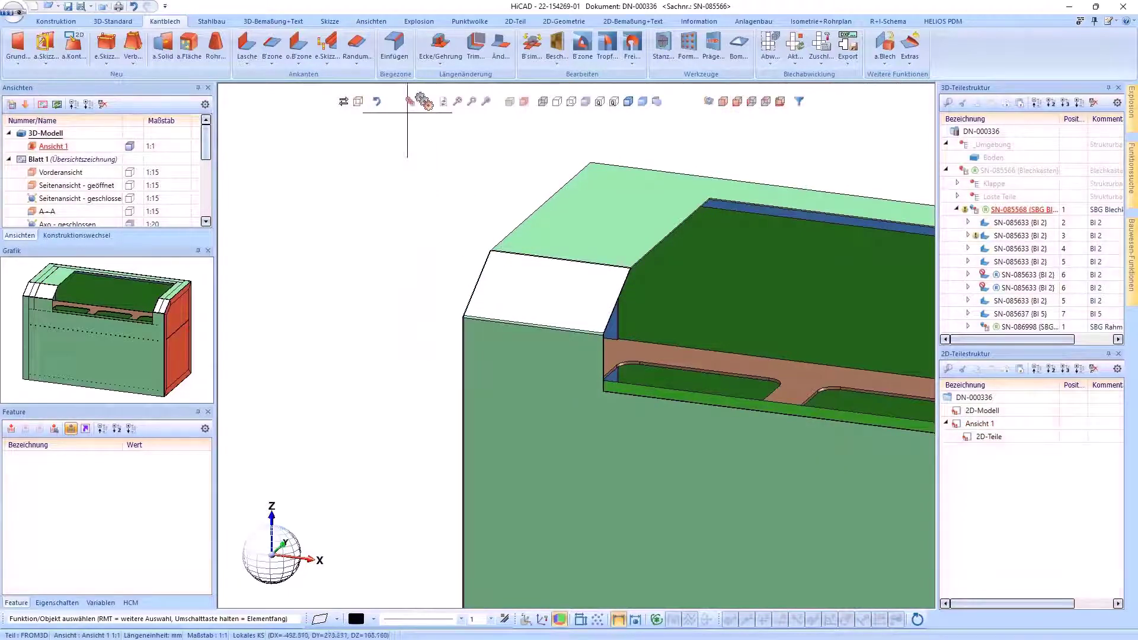
pyautogui.hotkey('ctrl', 'z')
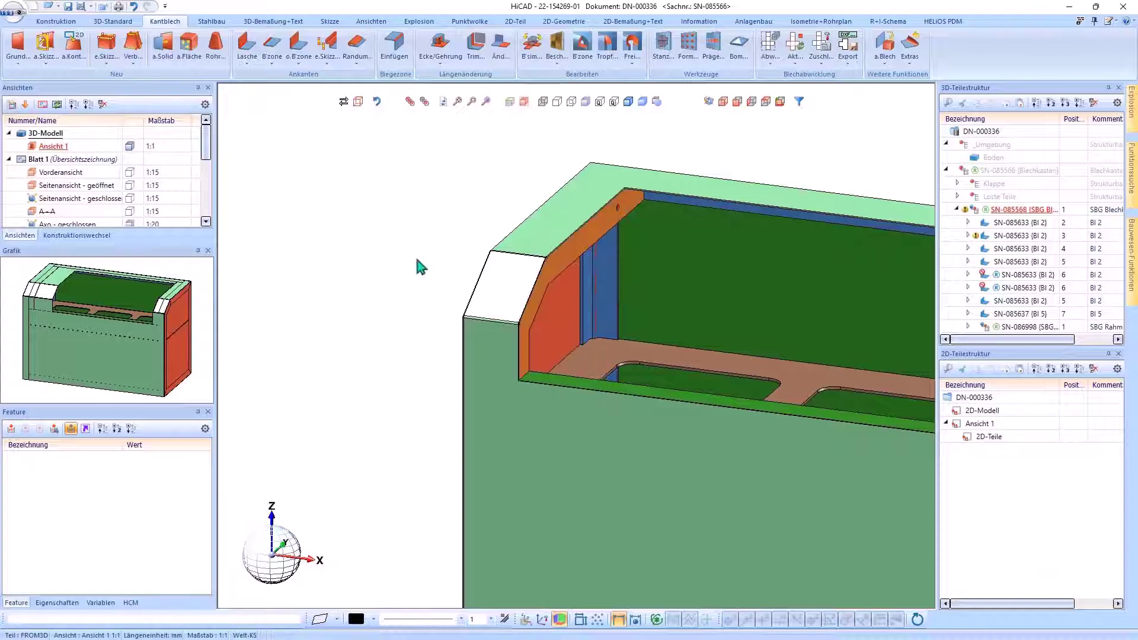
pyautogui.scroll(-1, 353, 271)
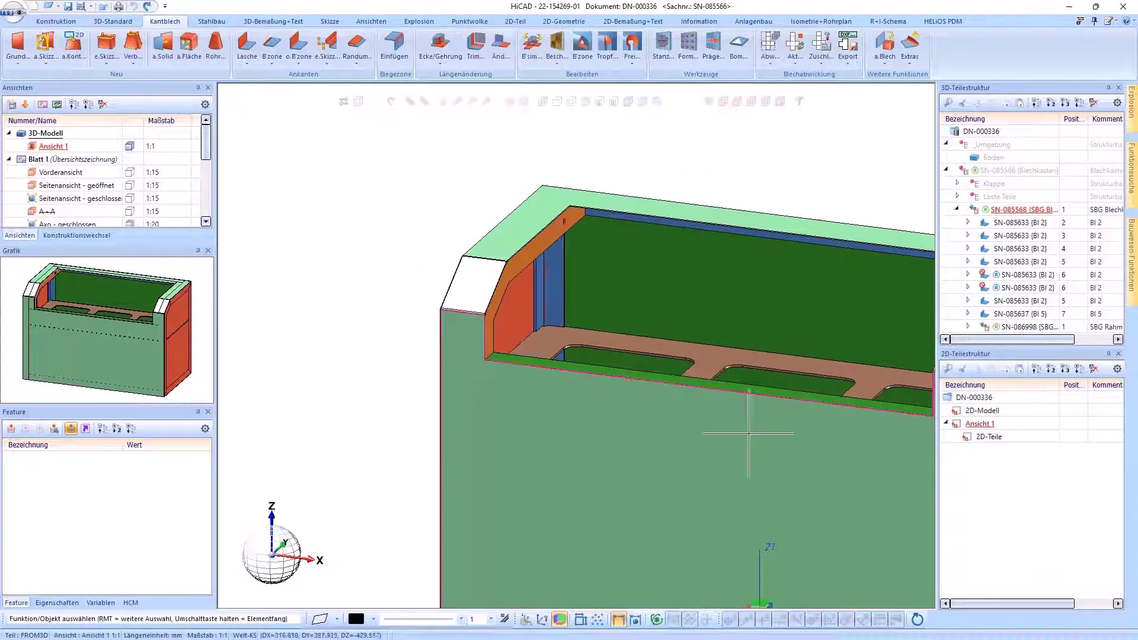
# Use Länge ändern on the upper edge of the box's front panel and preview a total length of 500 mm
pyautogui.scroll(2, 735, 433)
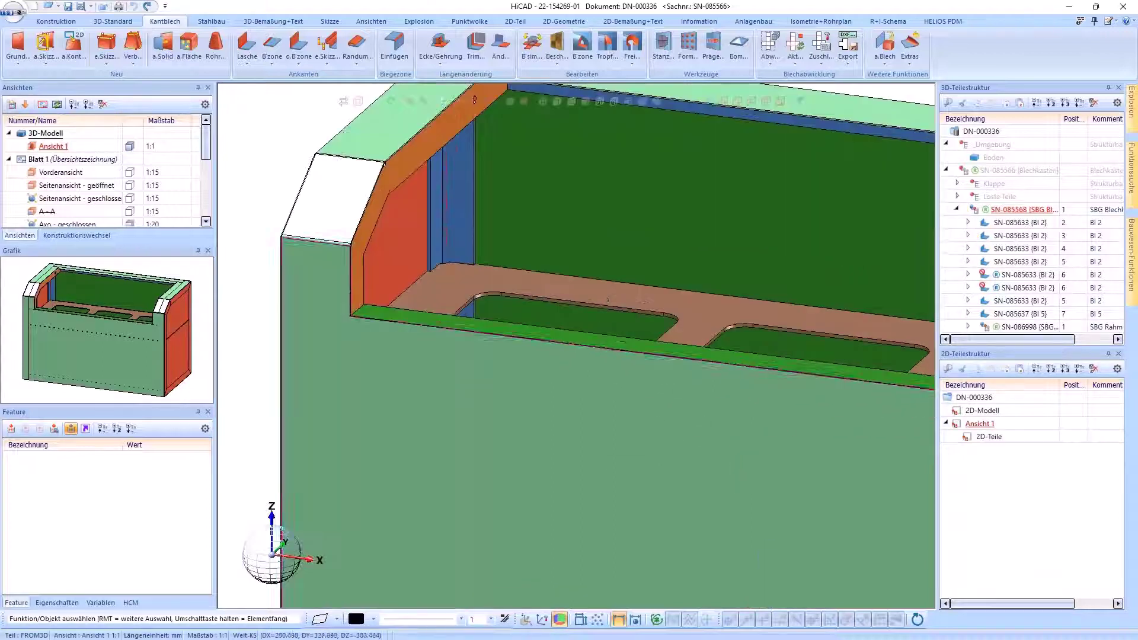
pyautogui.rightClick(652, 356)
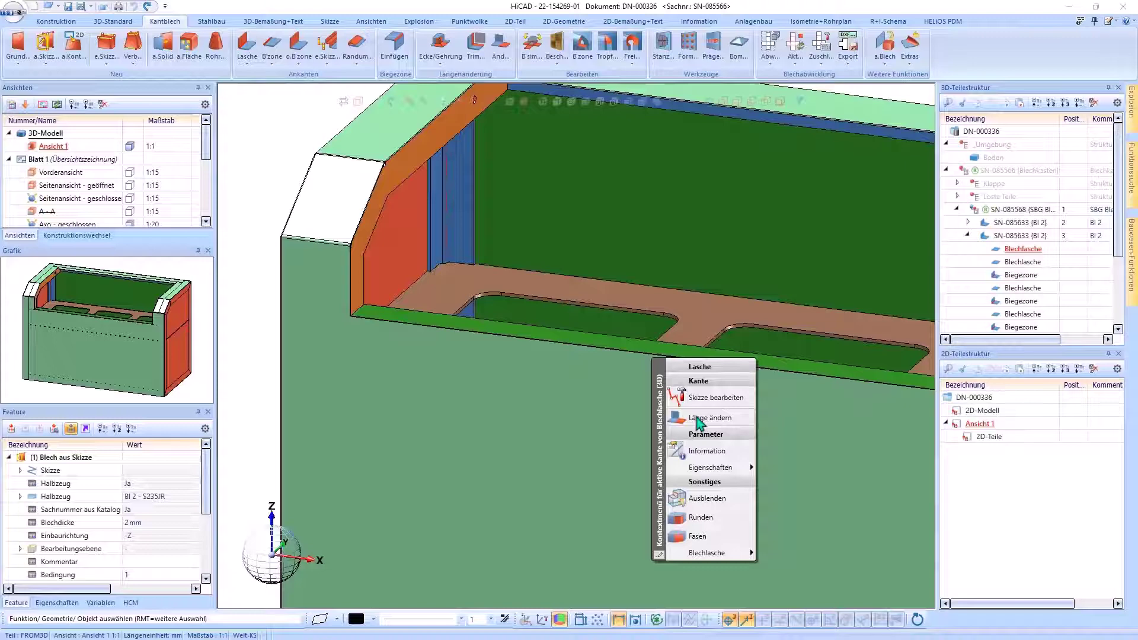
pyautogui.click(696, 418)
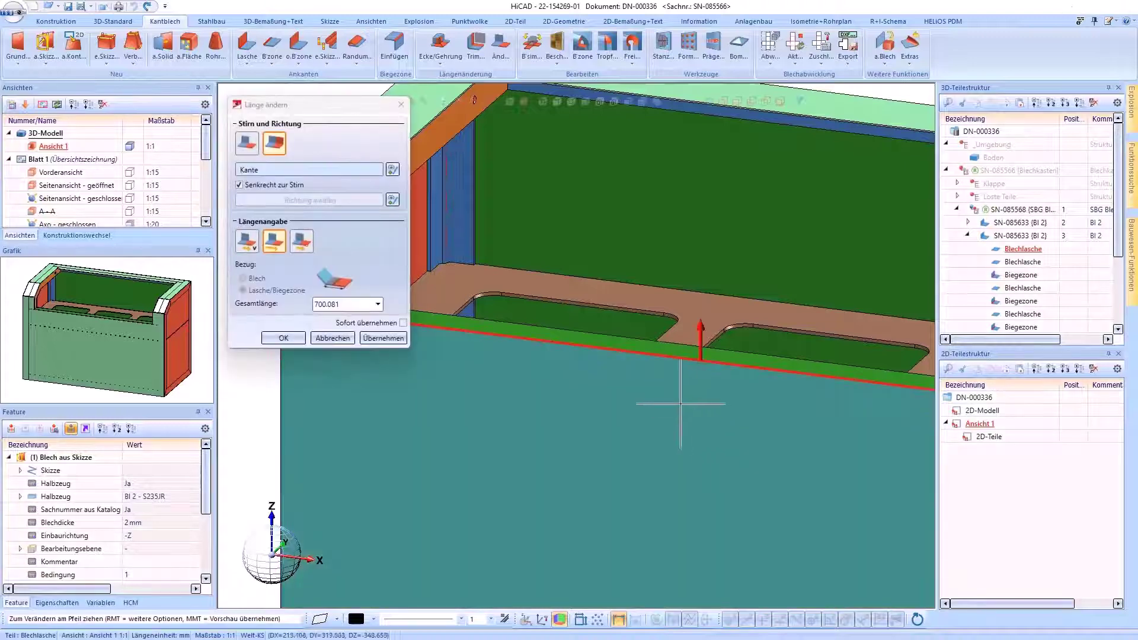
pyautogui.scroll(-3, 680, 404)
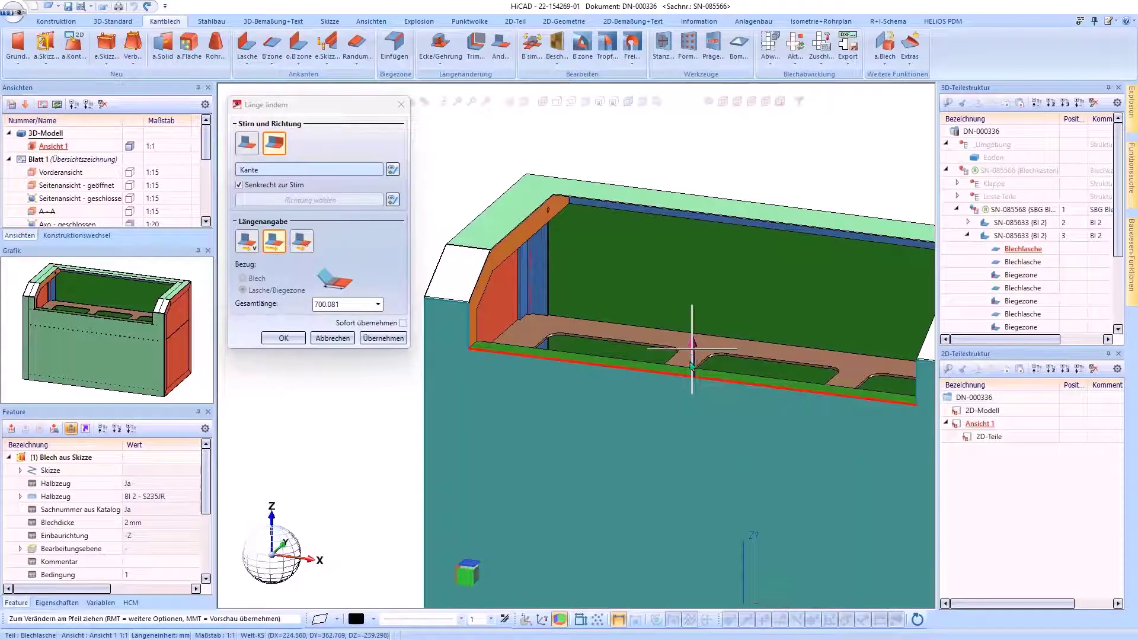
pyautogui.moveTo(692, 359); pyautogui.dragTo(693, 431)
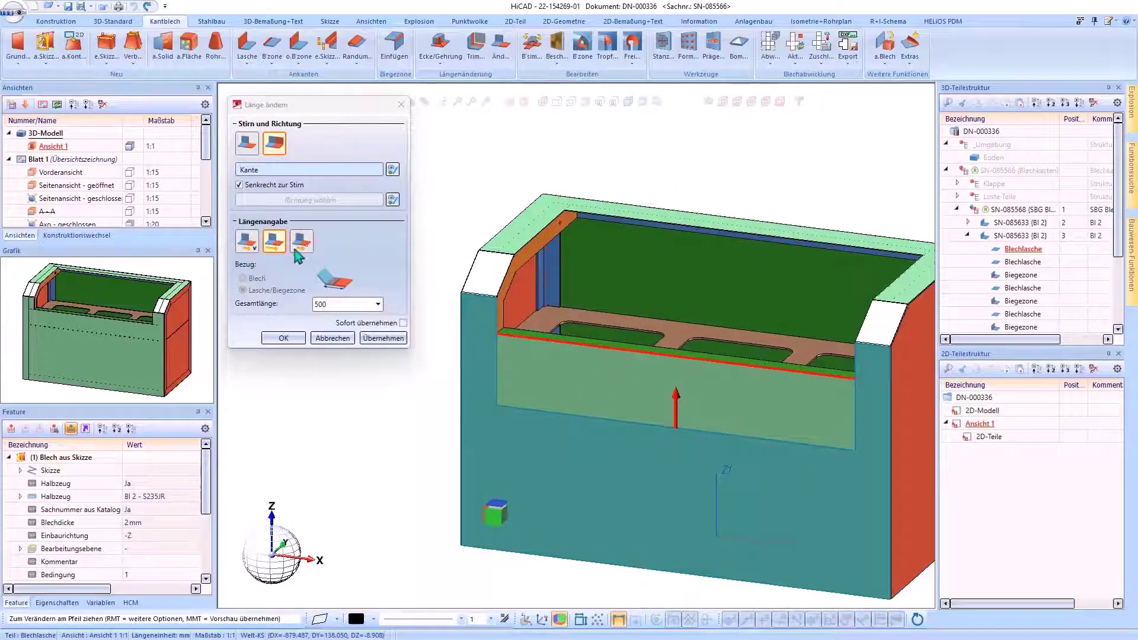
# Try defining the front panel's length up to a point offset 0 0 200 from its bottom edge, with a distance of 20 mm
pyautogui.click(304, 243)
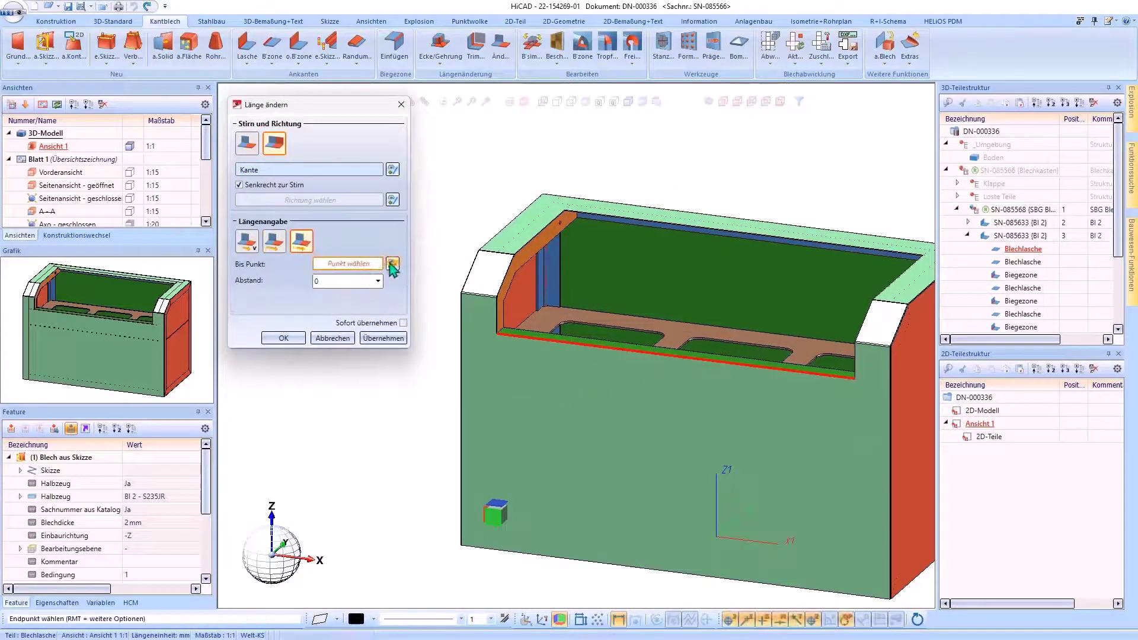
pyautogui.click(393, 265)
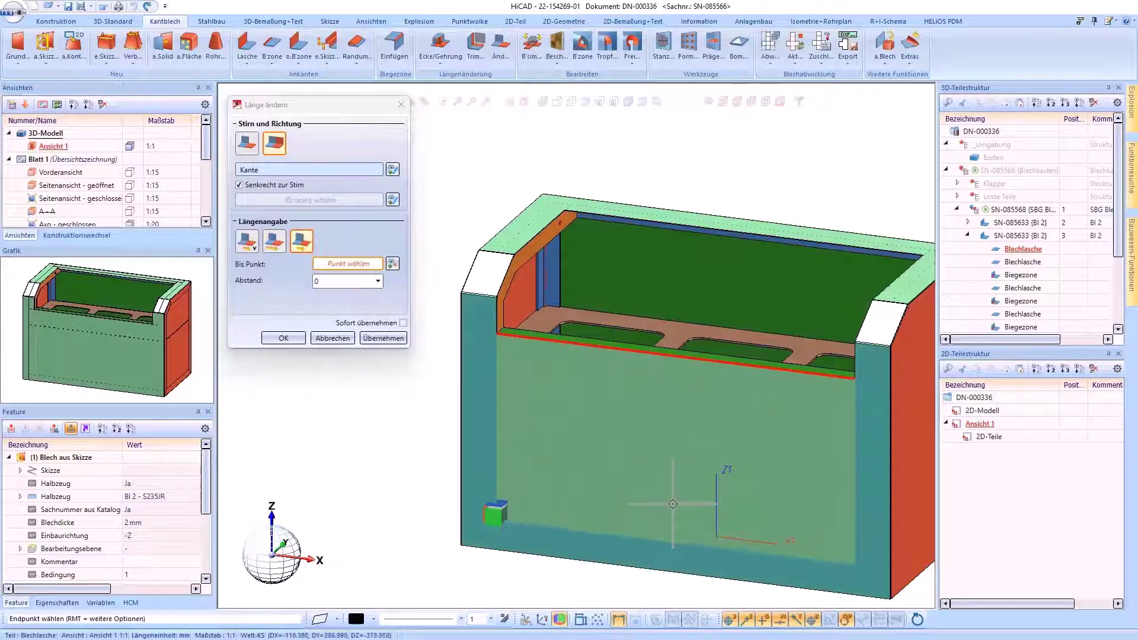
pyautogui.write('r')
pyautogui.press('Return')
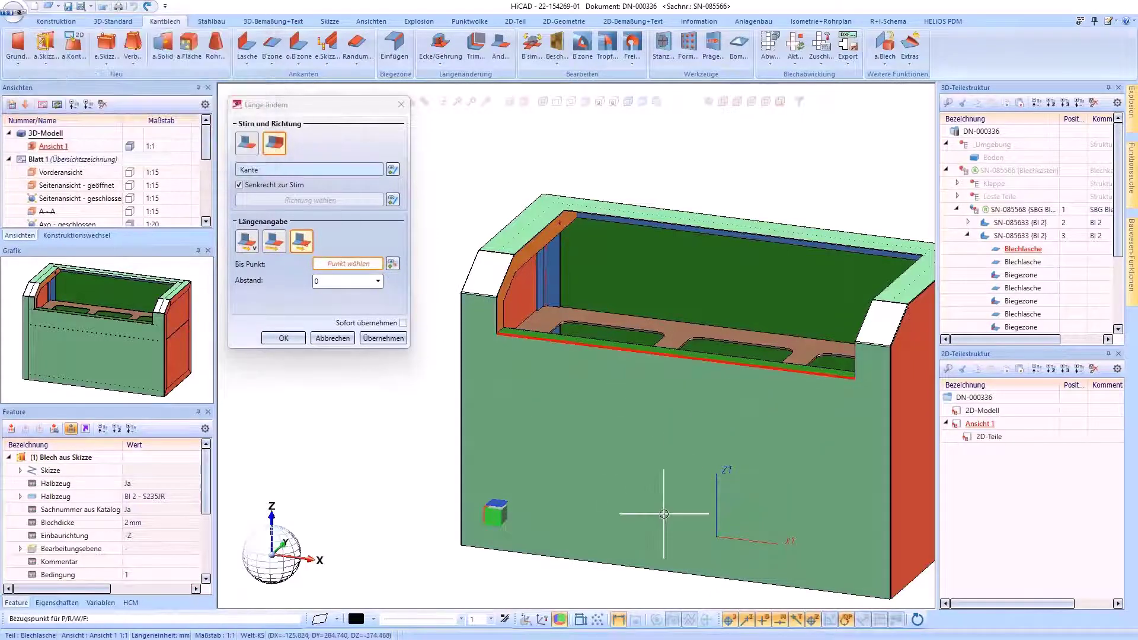
pyautogui.click(674, 569)
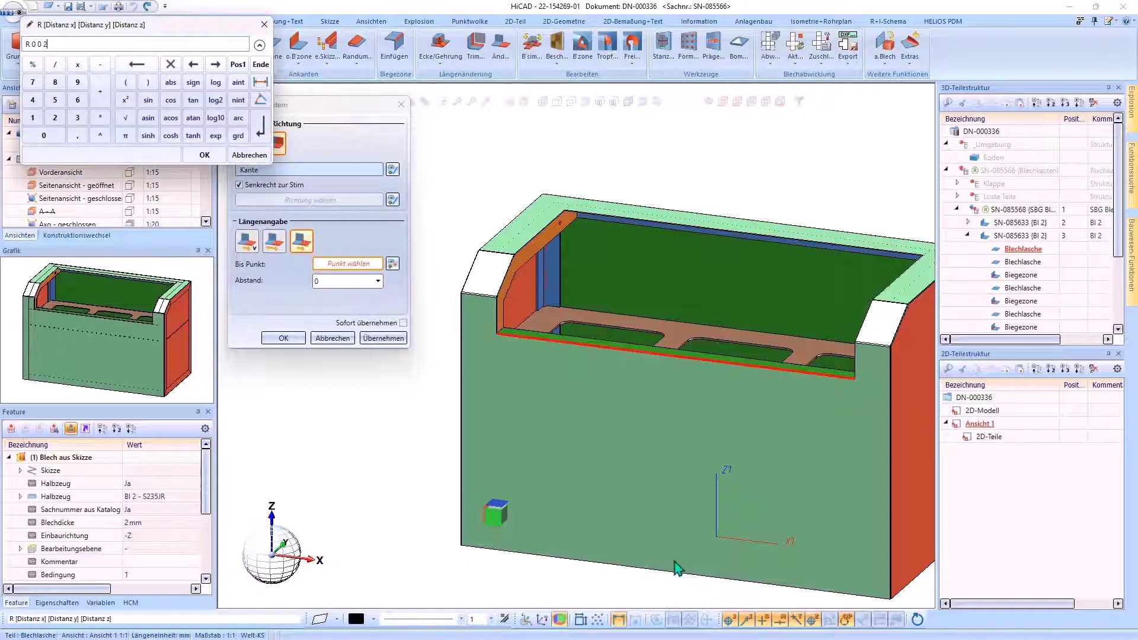
pyautogui.write('0 0 200')
pyautogui.press('Return')
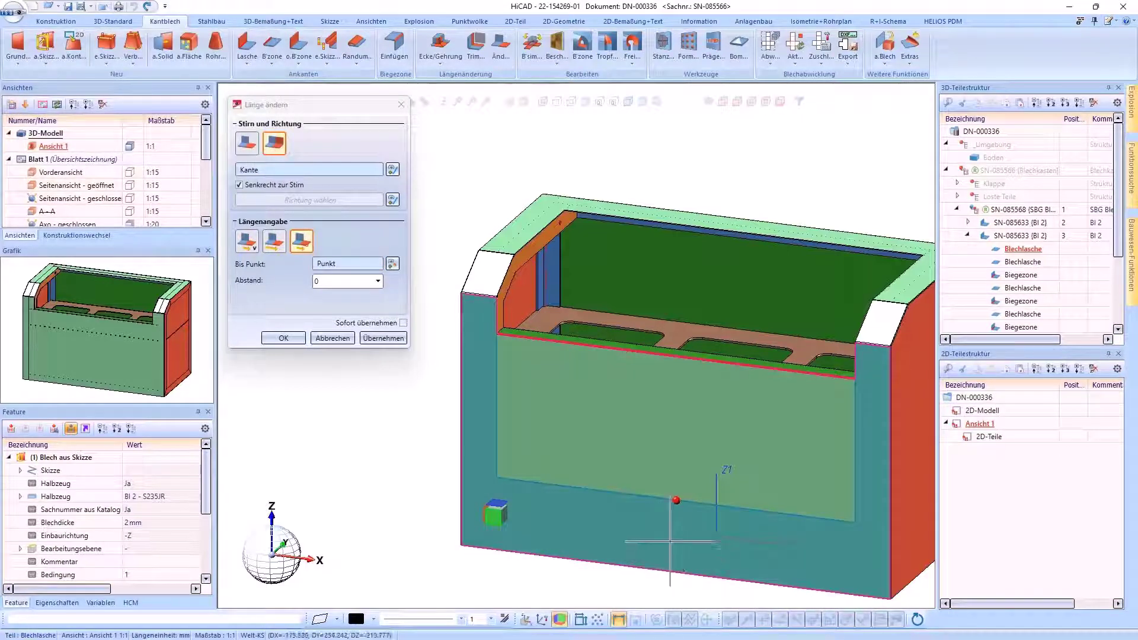
pyautogui.click(343, 281)
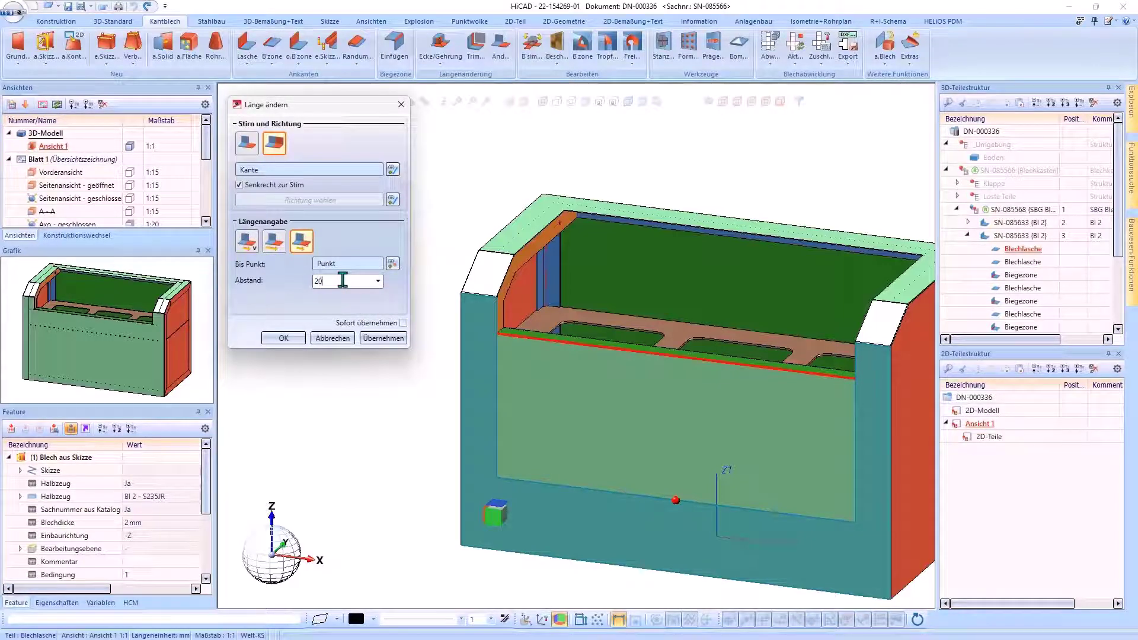
pyautogui.press('Return')
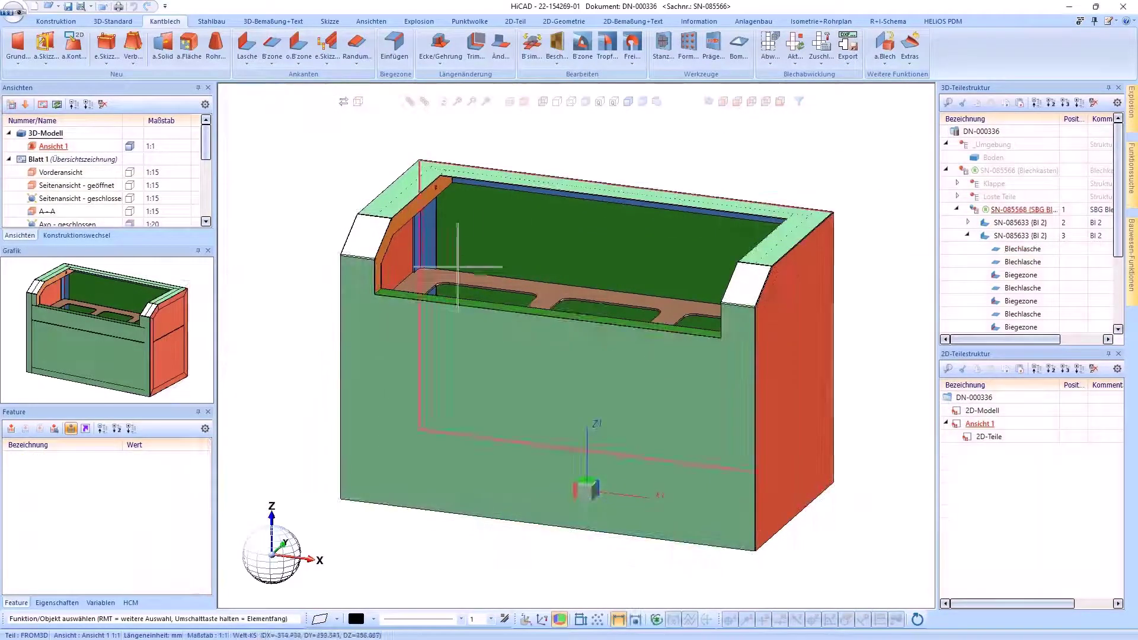
pyautogui.rightClick(378, 314)
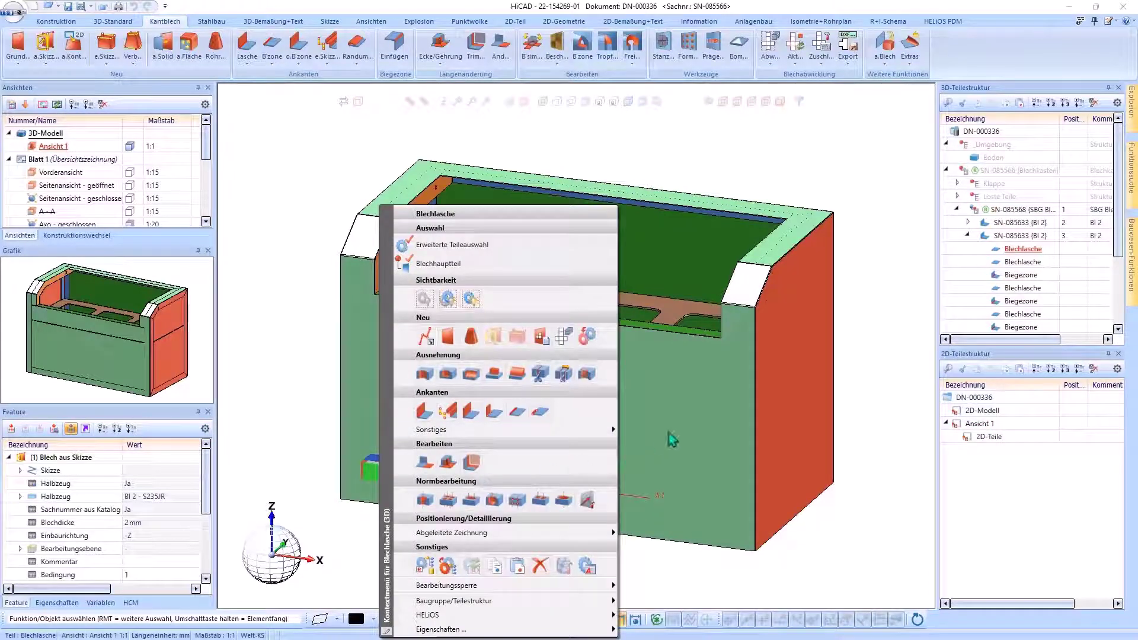
pyautogui.press('Escape')
pyautogui.scroll(5, 386, 255)
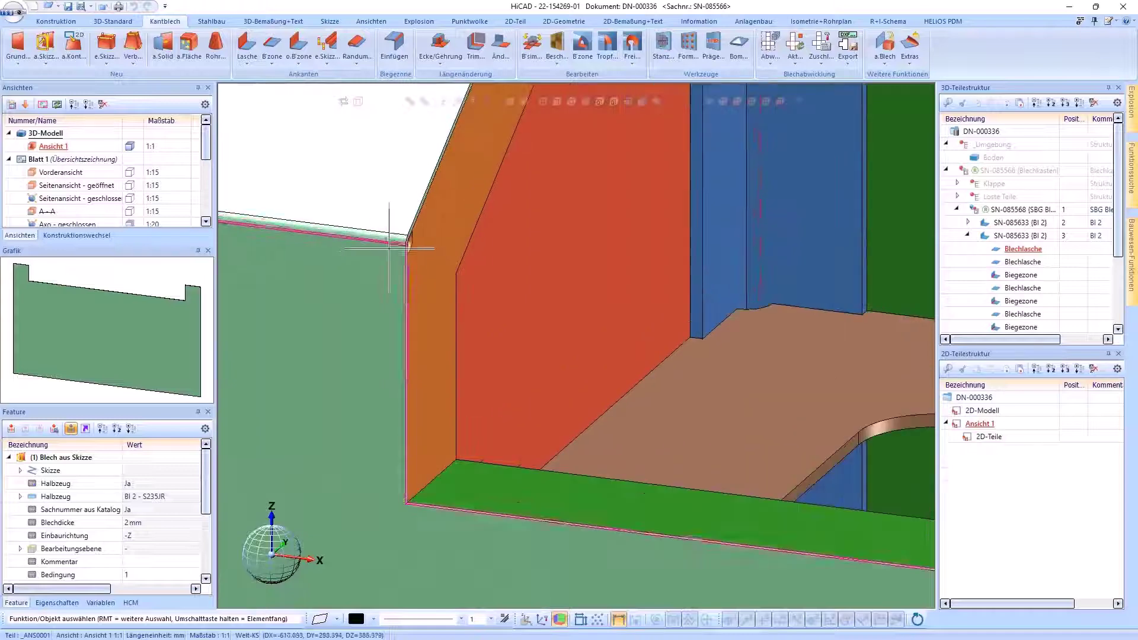
pyautogui.rightClick(390, 243)
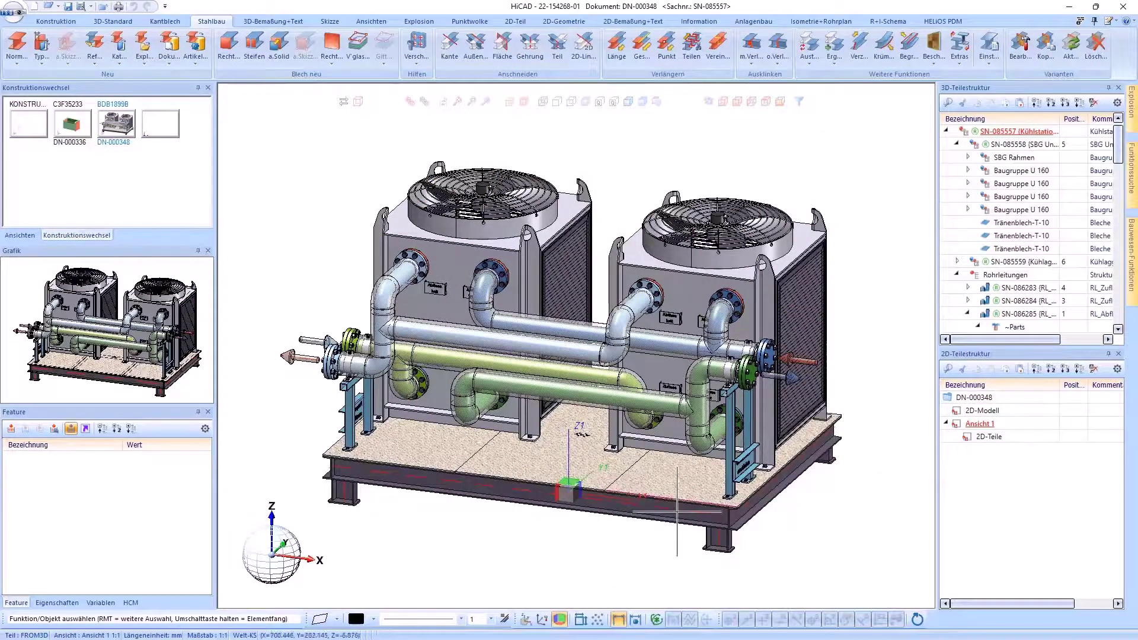
# Isolate the base frame assembly of the cooling station and make its middle Tränenblech floor plate the active part
pyautogui.scroll(5, 561, 402)
pyautogui.click(551, 384)
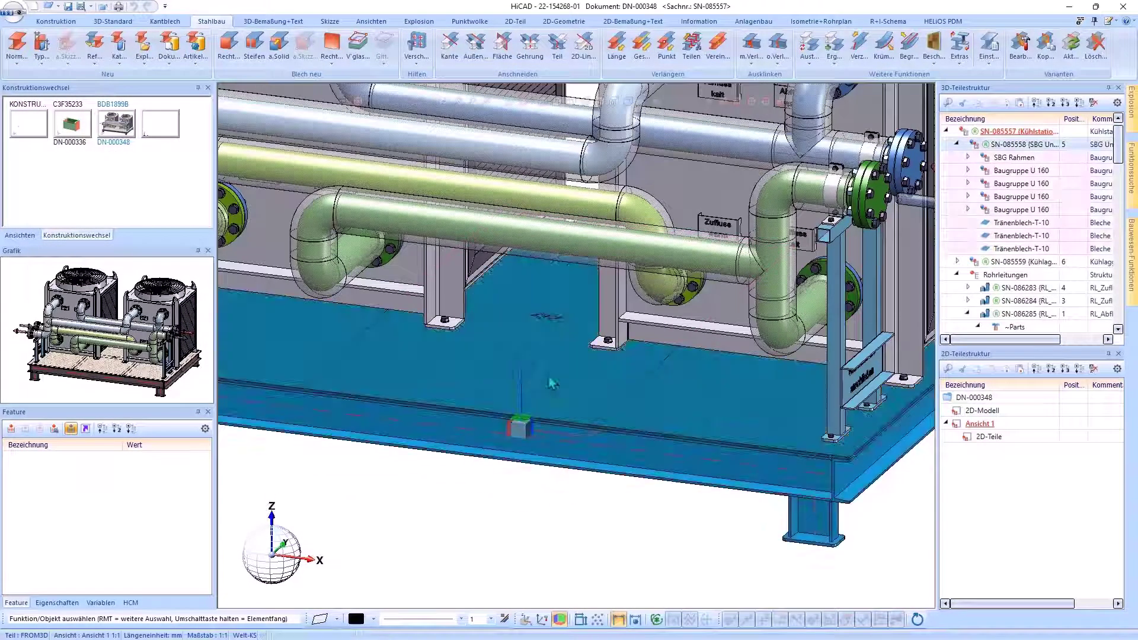
pyautogui.rightClick(550, 380)
pyautogui.click(620, 174)
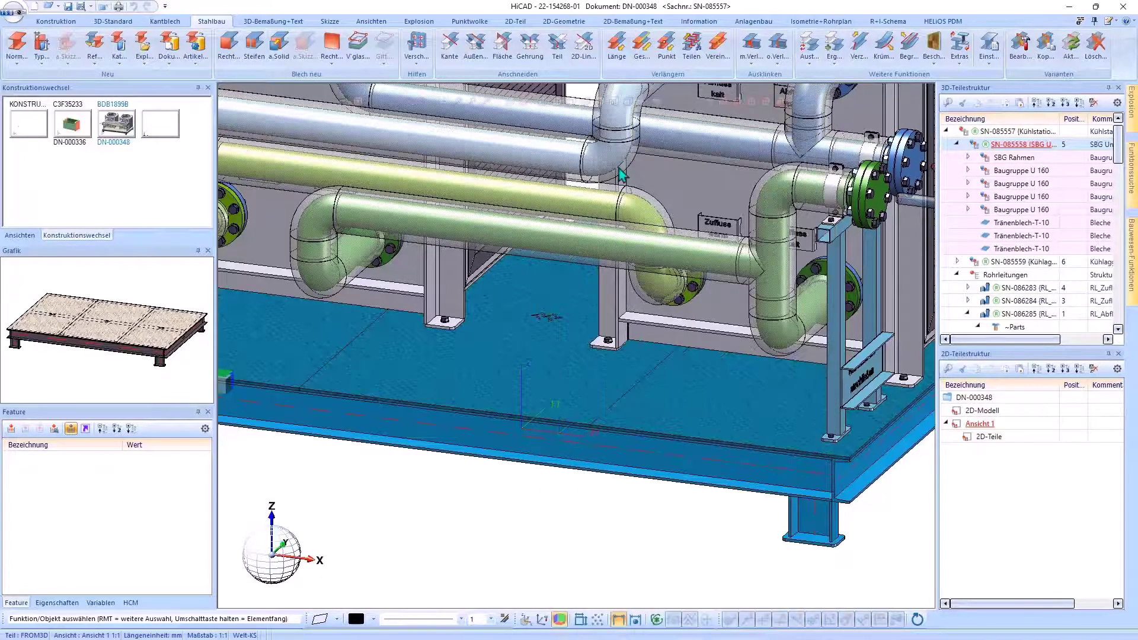
pyautogui.click(498, 372)
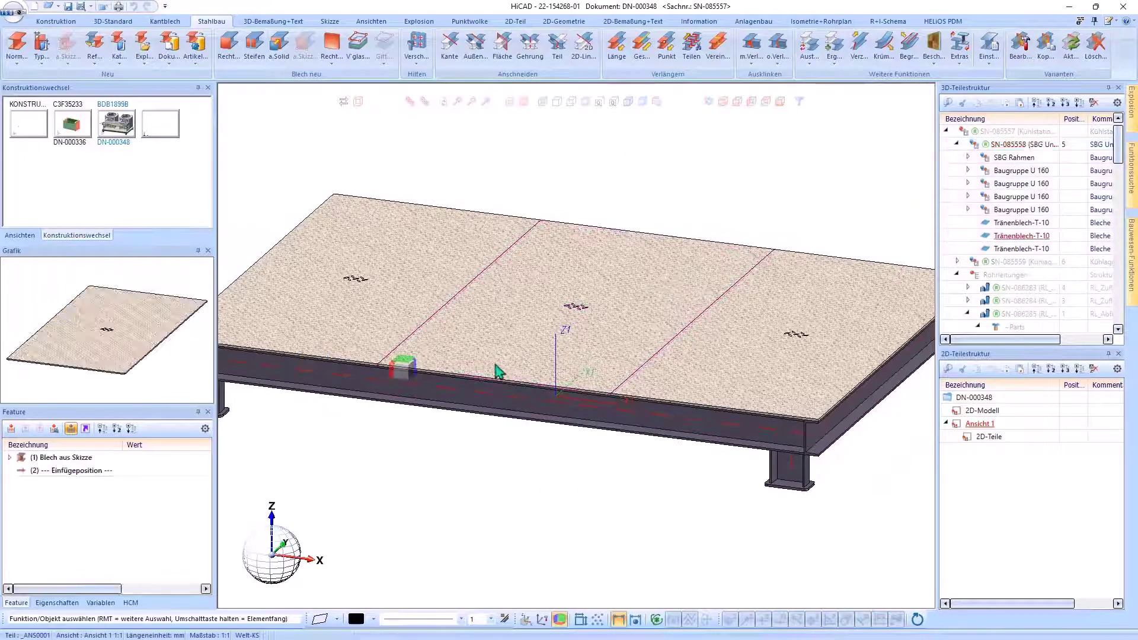
# Shorten the middle floor plate from its front edge with Länge ändern, using a value of -500, and close the command
pyautogui.scroll(3, 498, 371)
pyautogui.rightClick(498, 374)
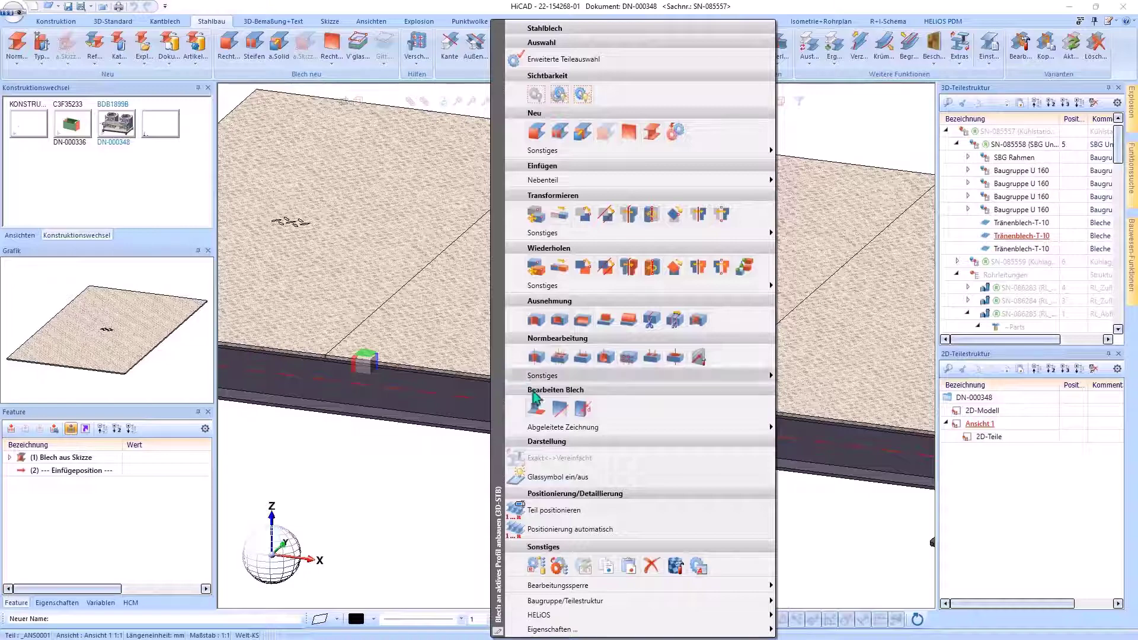
pyautogui.click(536, 406)
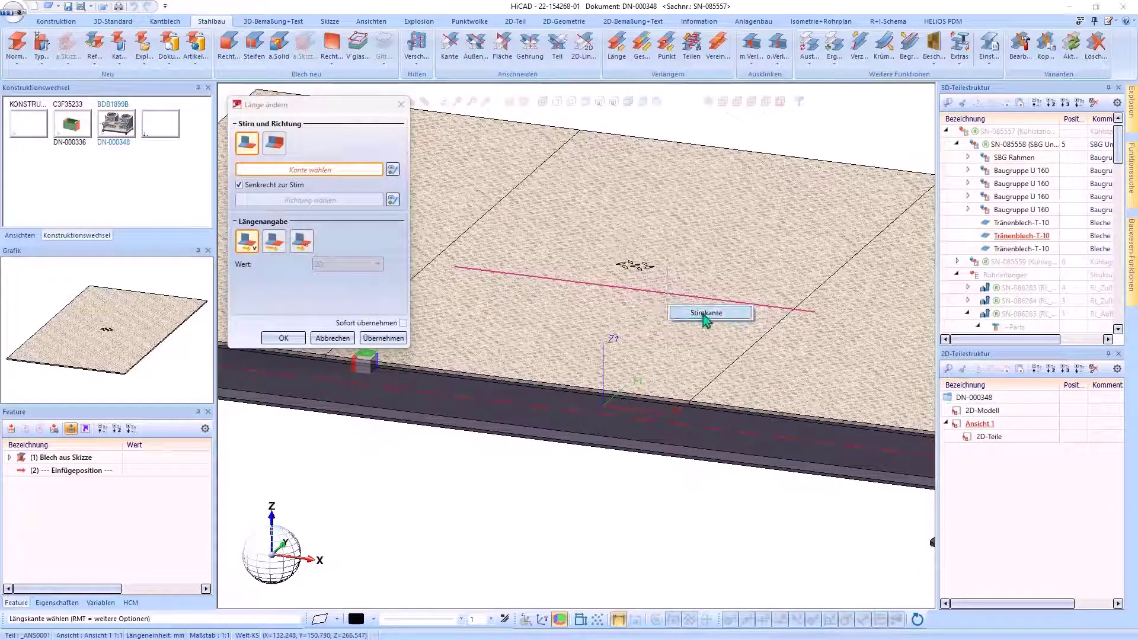
pyautogui.click(708, 319)
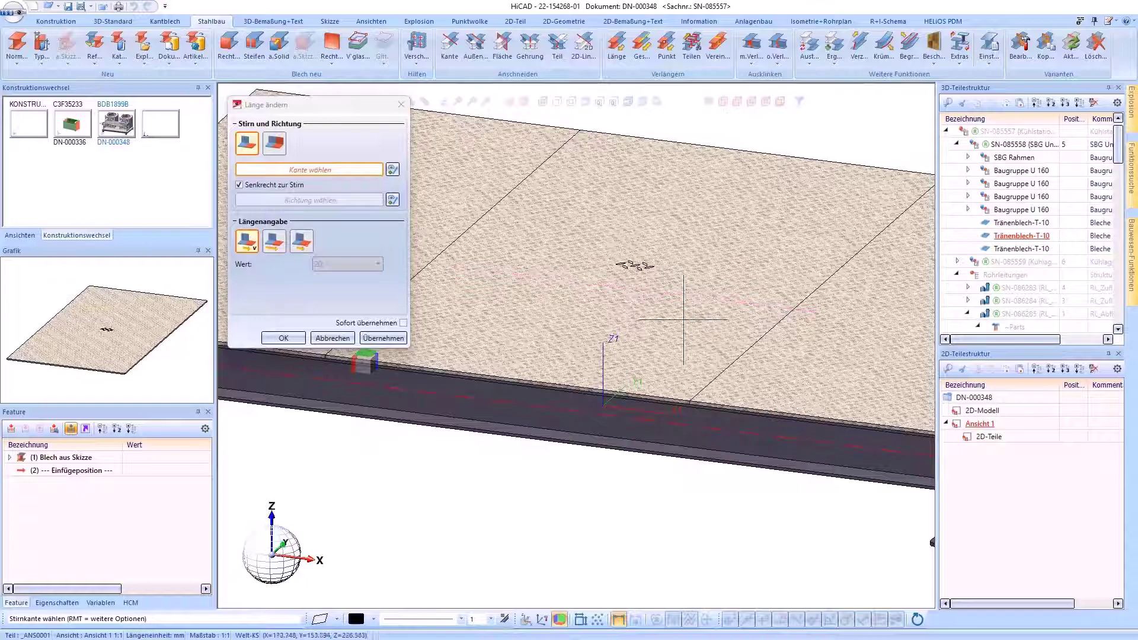
pyautogui.click(575, 387)
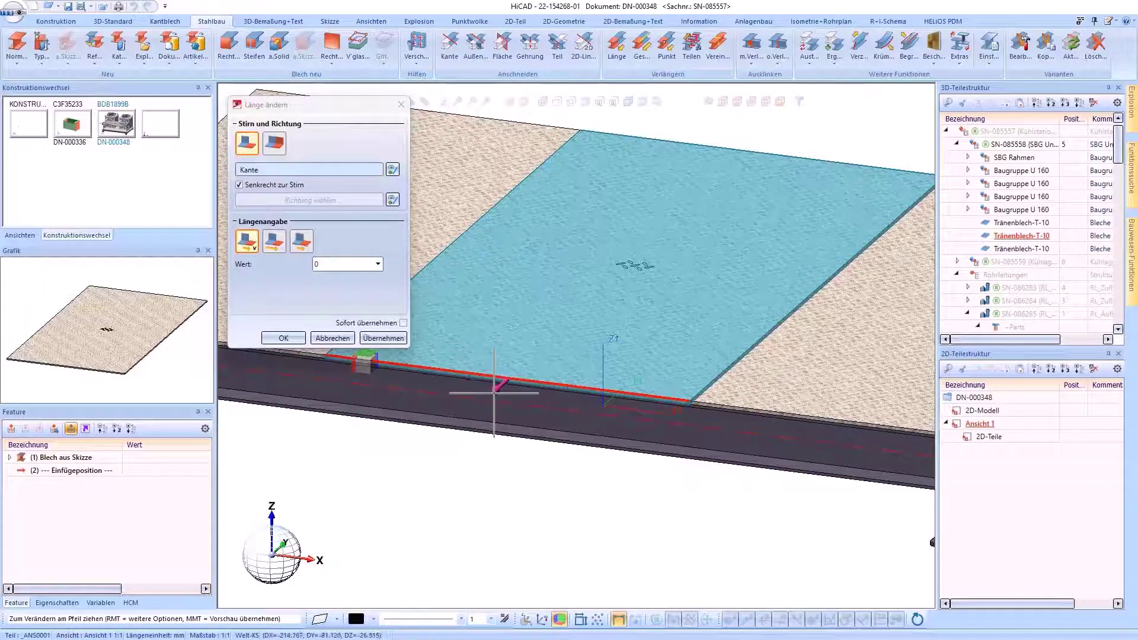
pyautogui.click(508, 393)
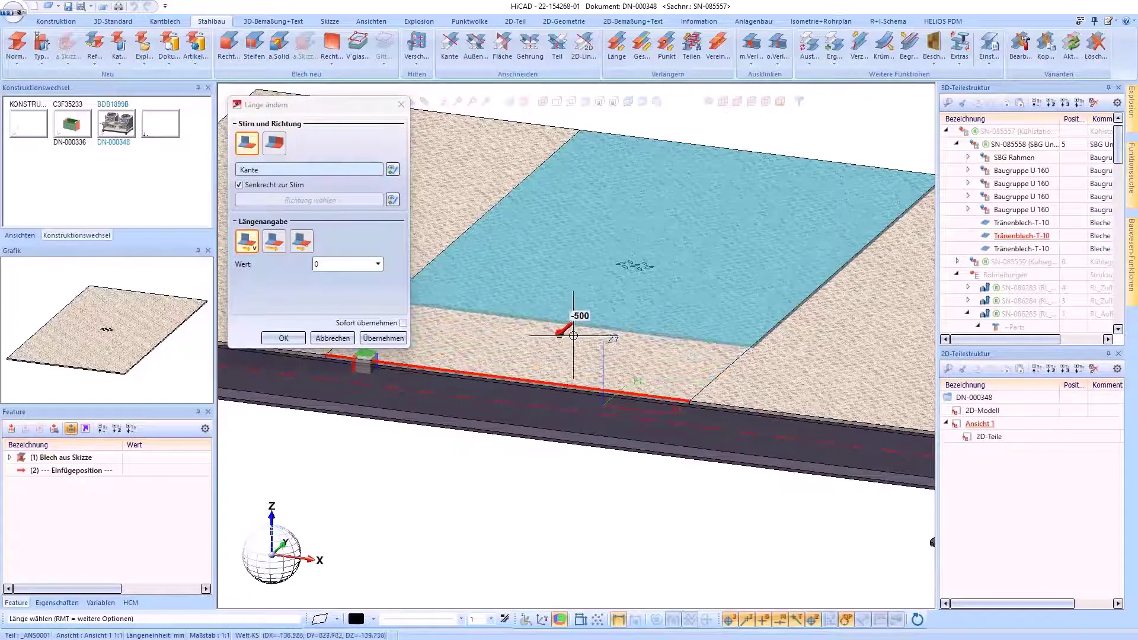
pyautogui.click(601, 314)
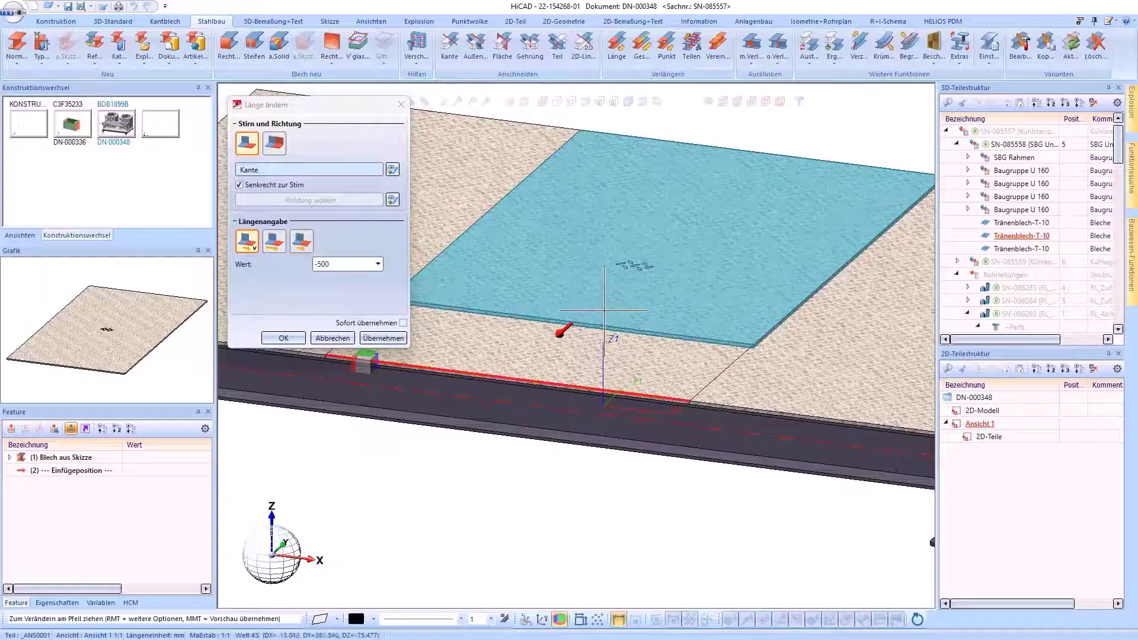
pyautogui.middleClick(682, 311)
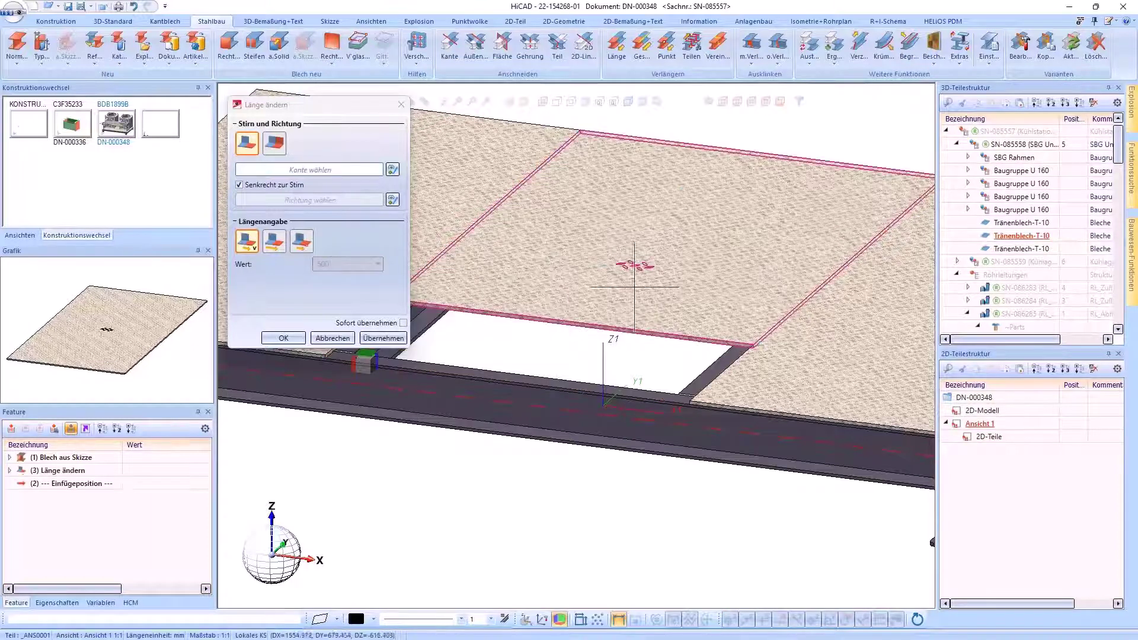
pyautogui.click(344, 338)
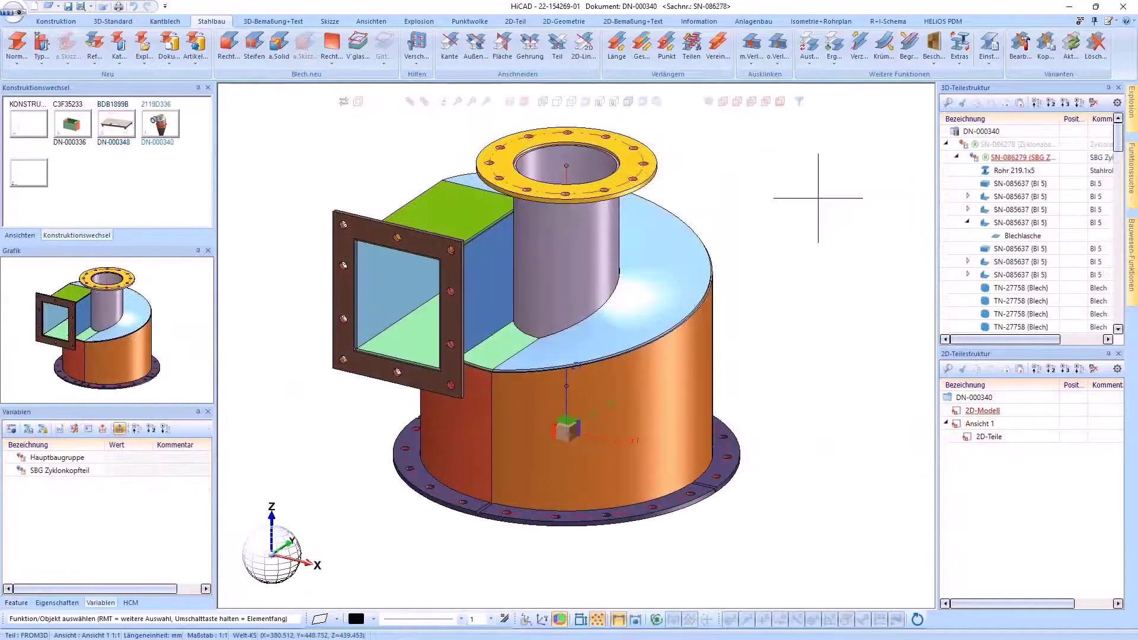
# Edit the green inlet duct top plate's Blech aus Skizze feature: set Einbaurichtung to +Z and stop taking the Sachnummer from the catalogue
pyautogui.scroll(2, 474, 248)
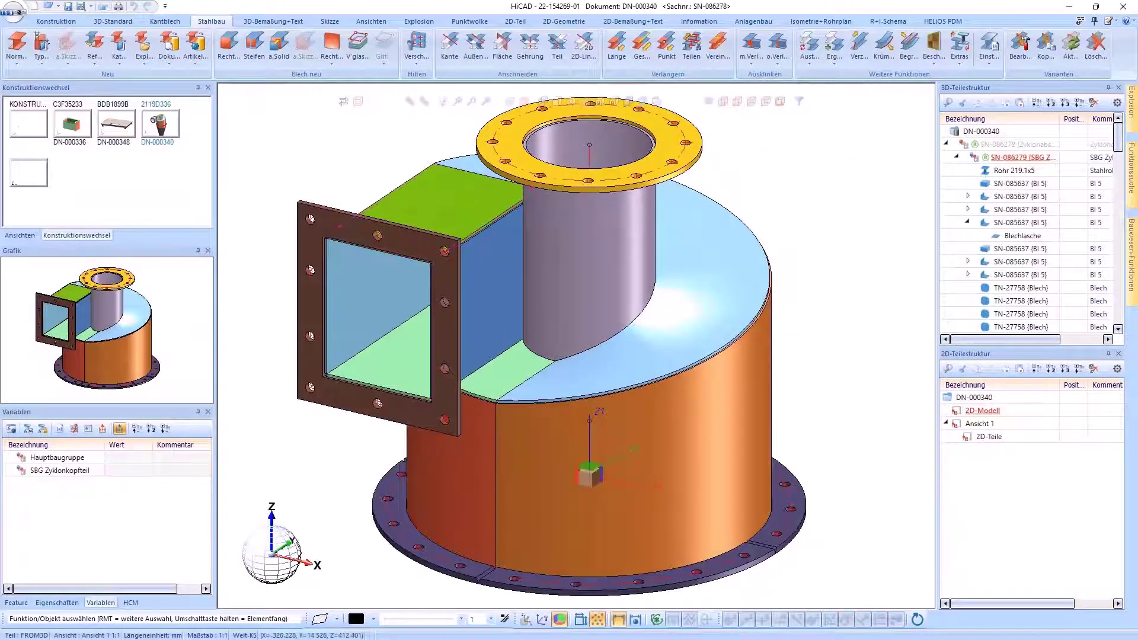
pyautogui.click(415, 195)
pyautogui.scroll(3, 415, 196)
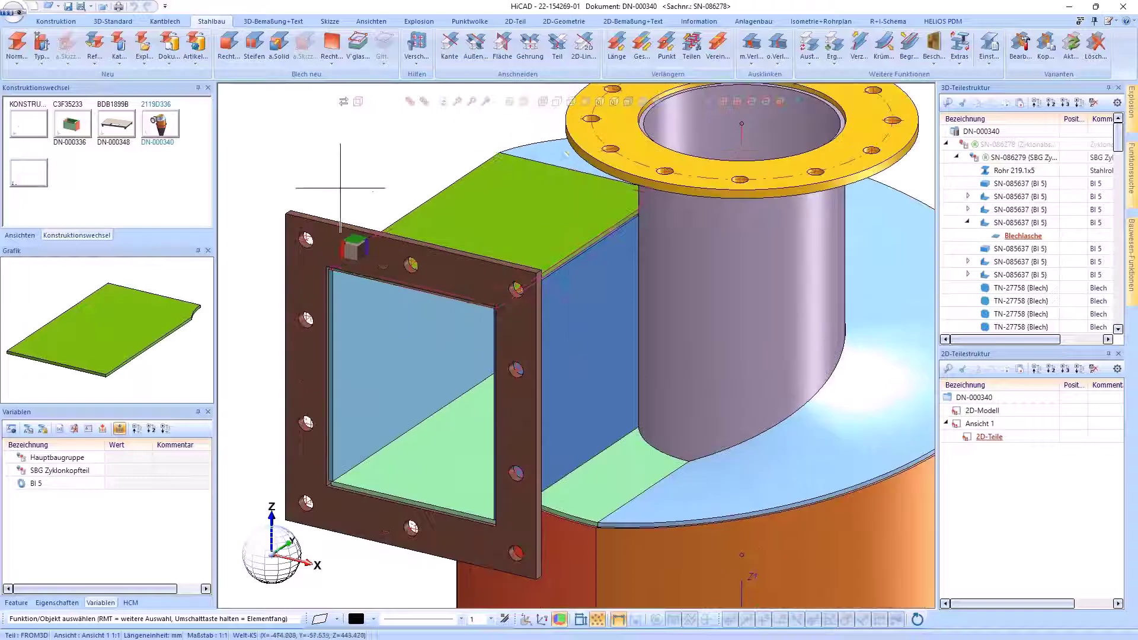
pyautogui.click(527, 219)
pyautogui.press('Delete')
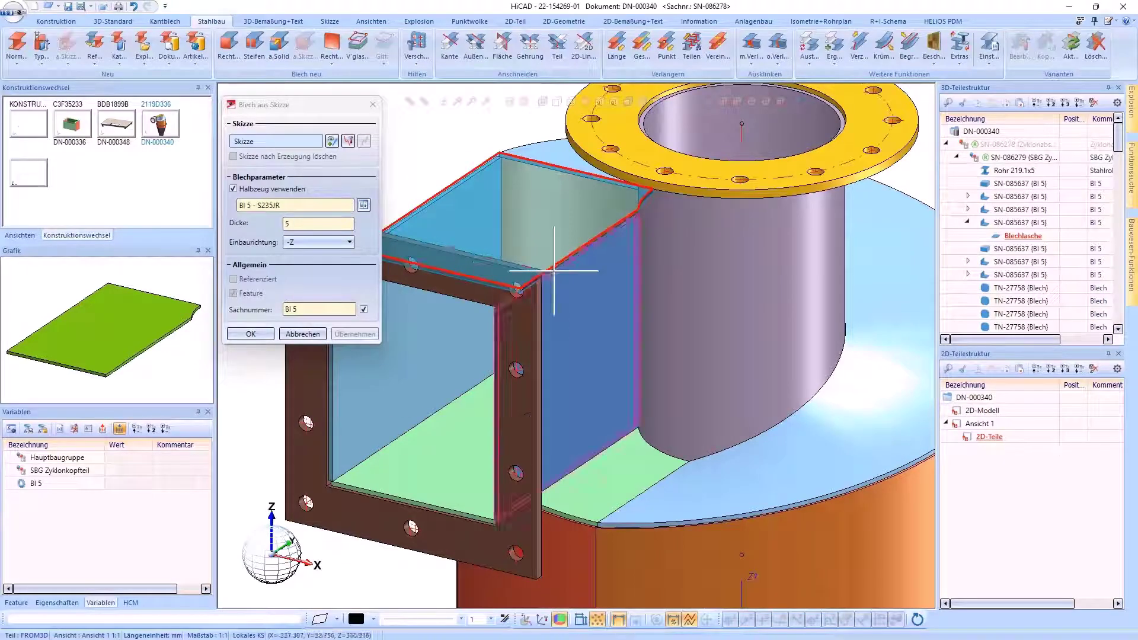
pyautogui.scroll(5, 571, 266)
pyautogui.click(322, 243)
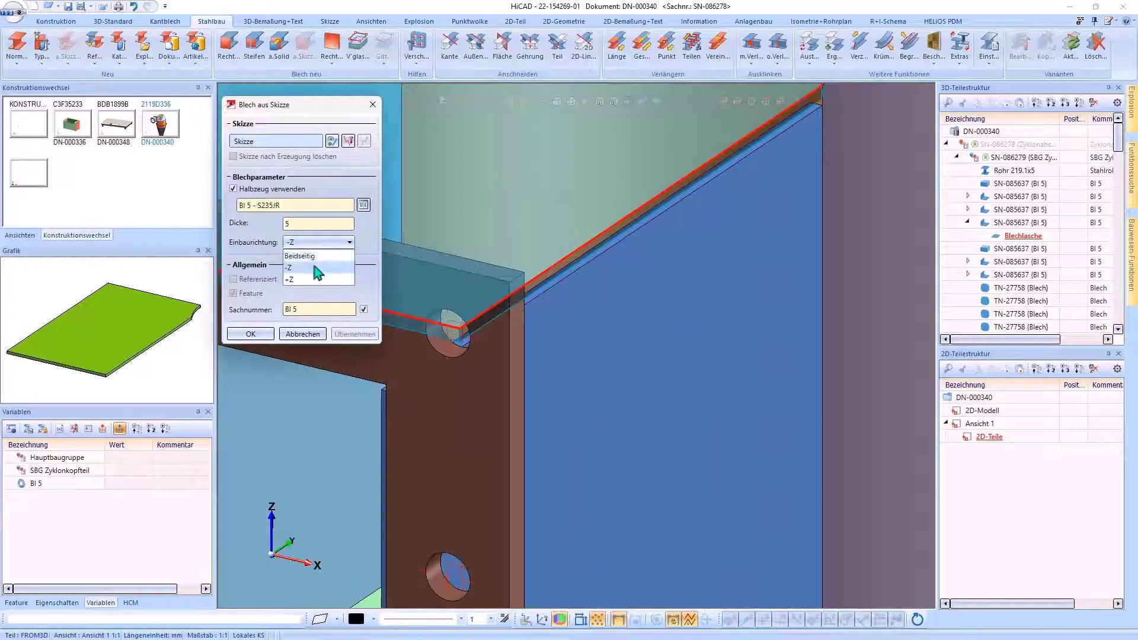
pyautogui.click(311, 266)
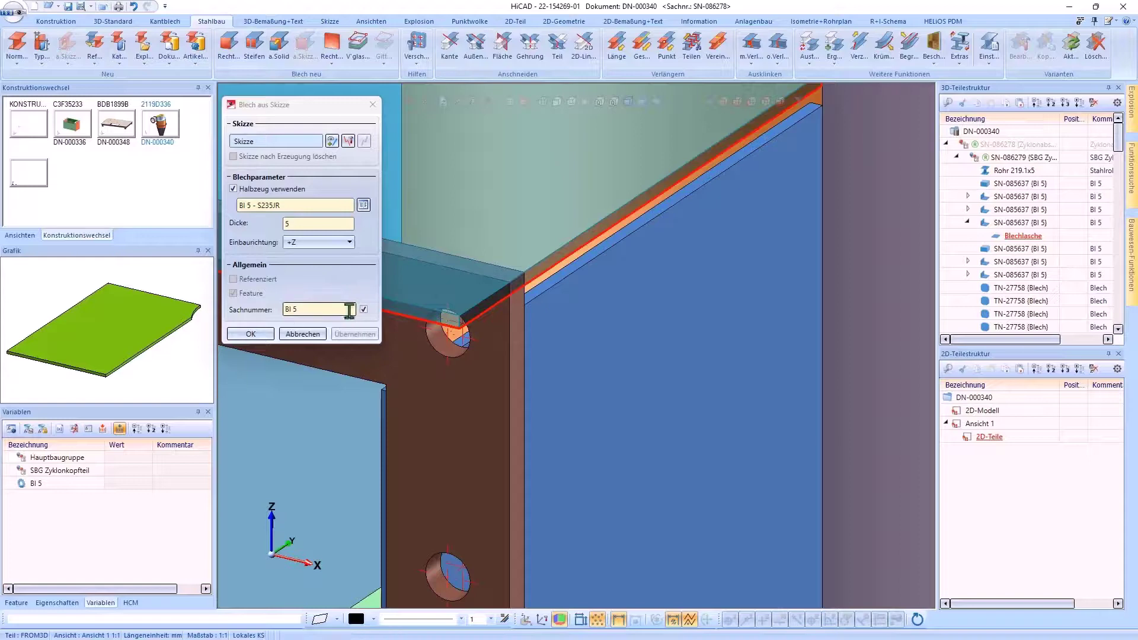
pyautogui.click(363, 309)
pyautogui.click(251, 334)
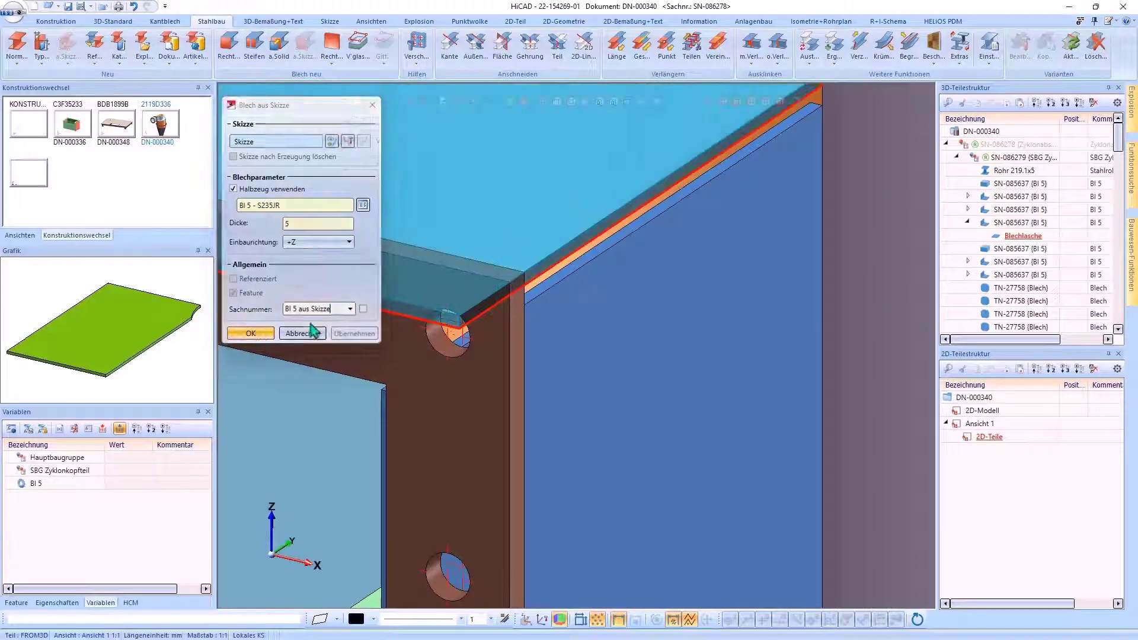